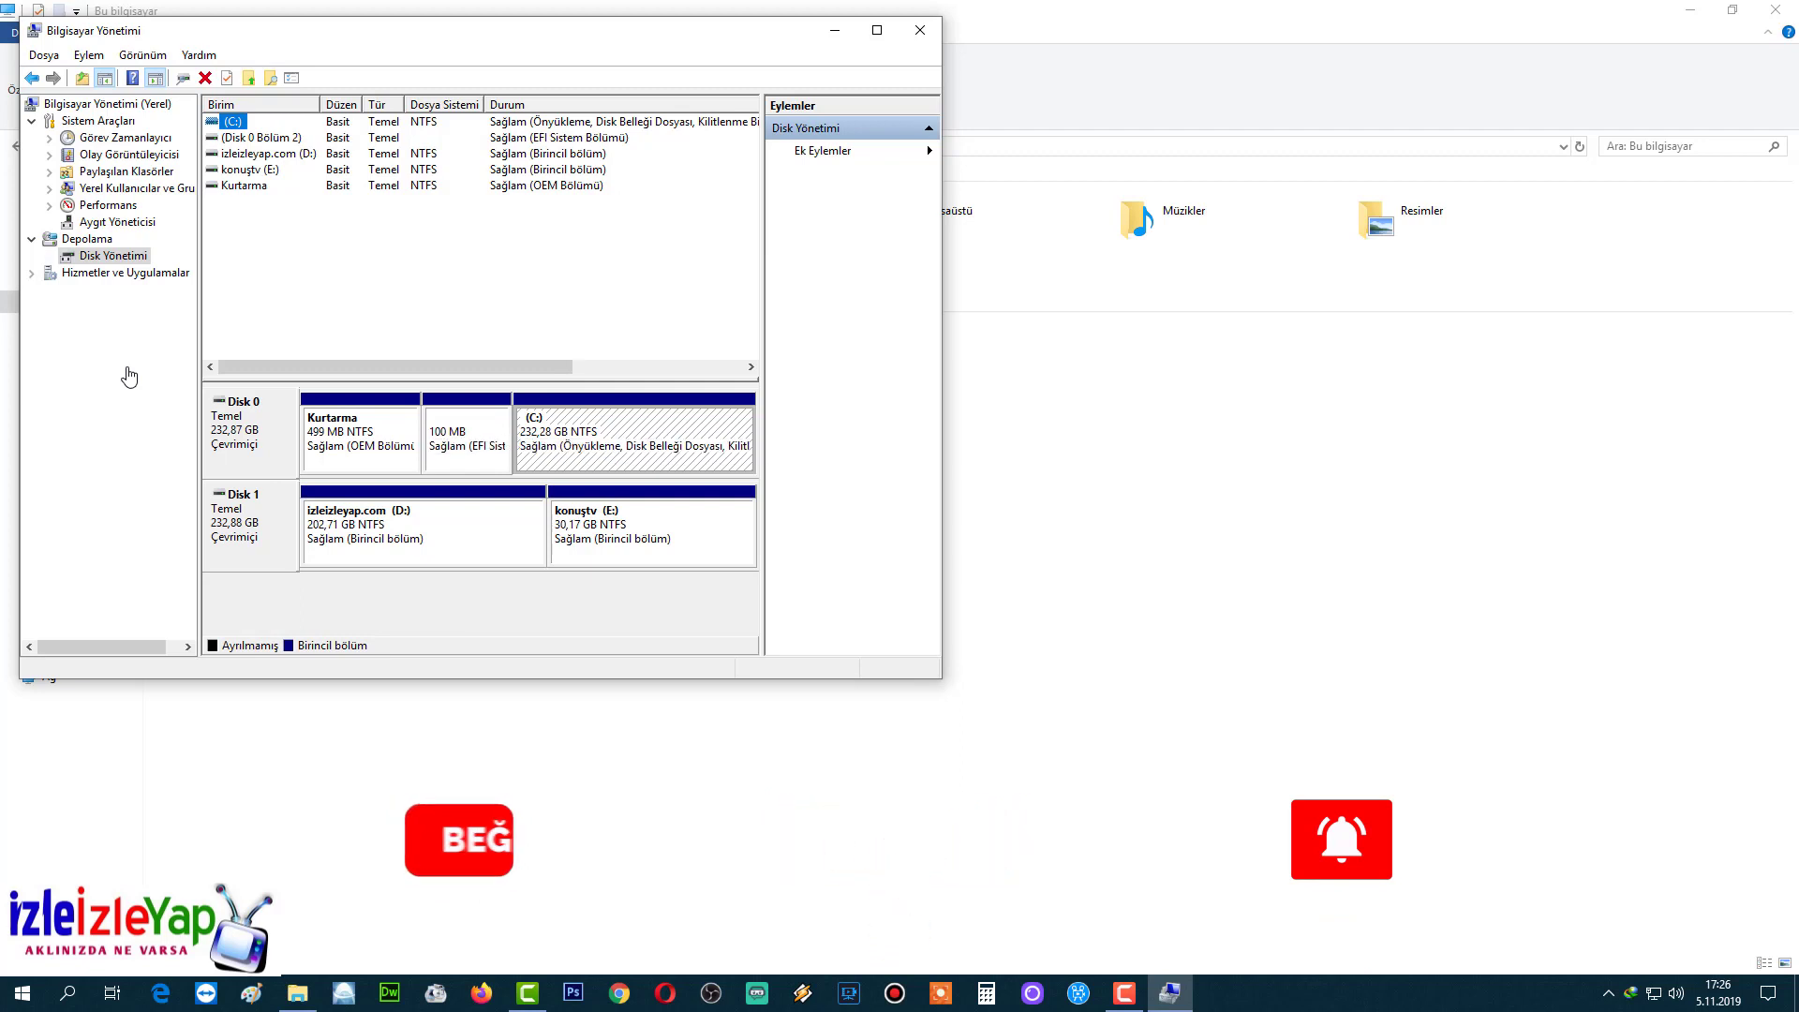
- Bring back the Bilgisayar Yönetimi window and move it aside so the drives in Bu bilgisayar stay visible
key("alt+F4")
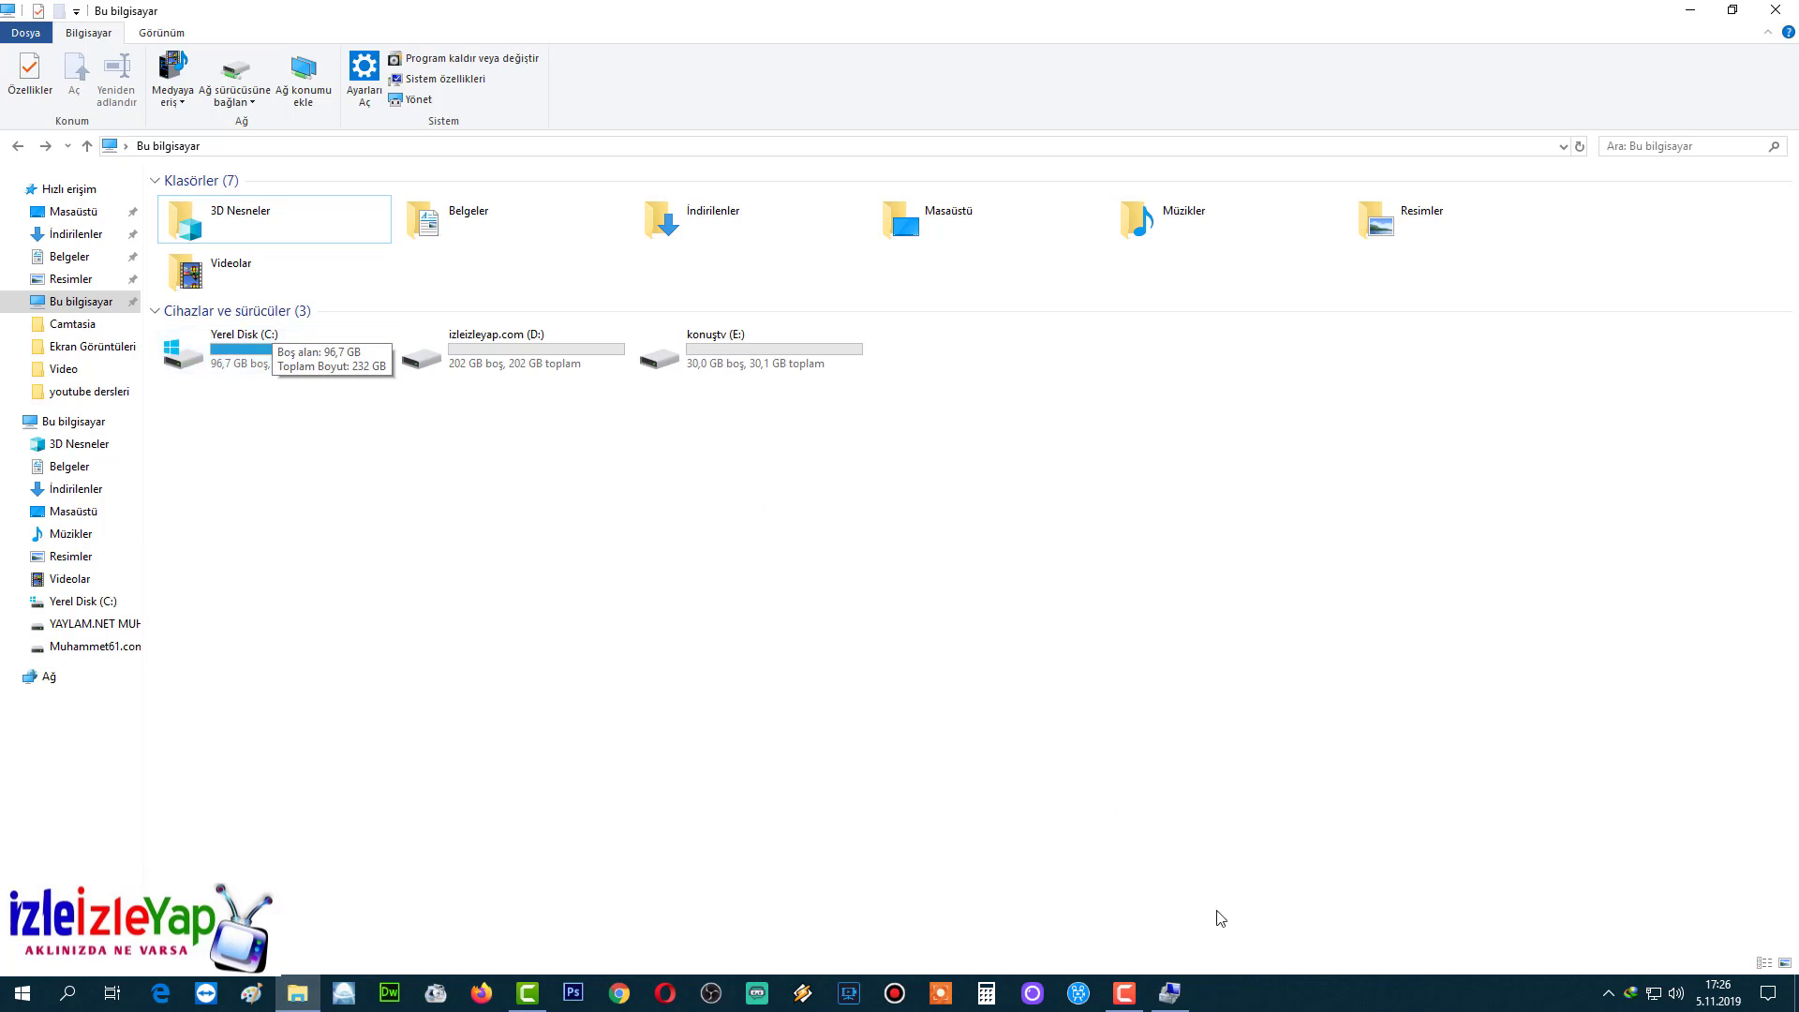
left_click(1183, 1001)
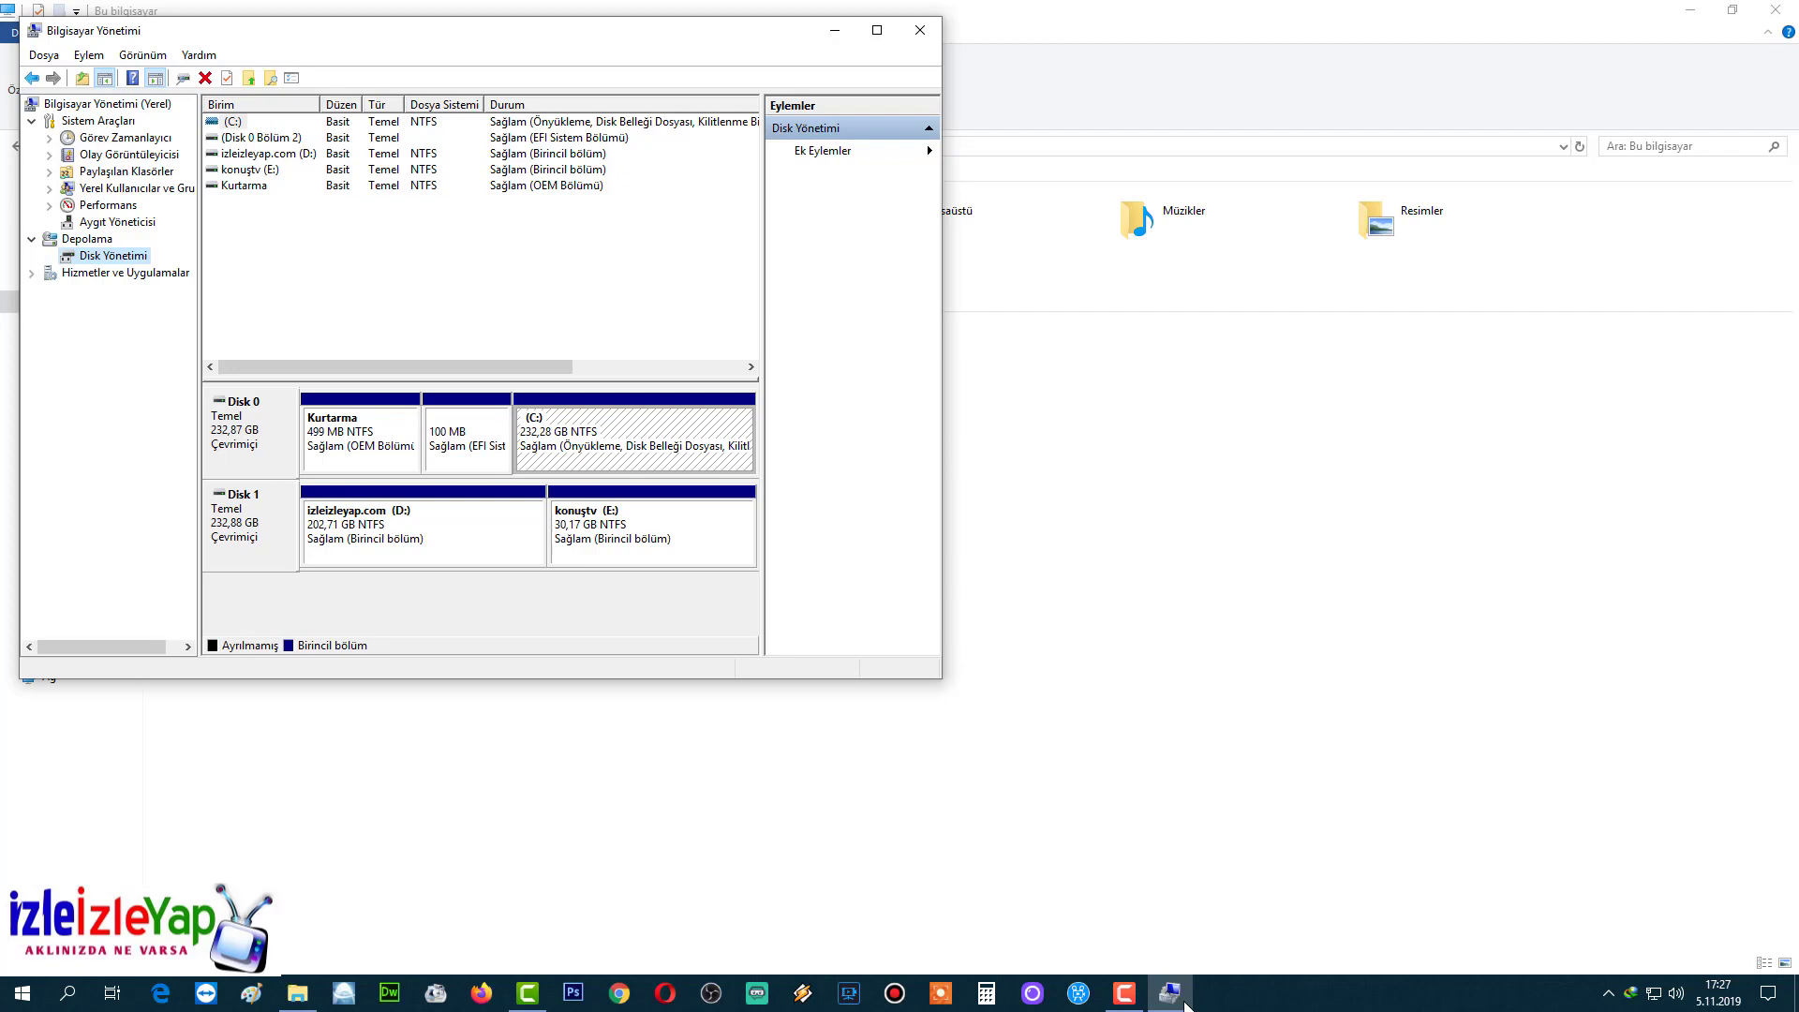
left_click_drag(375, 30, 1127, 27)
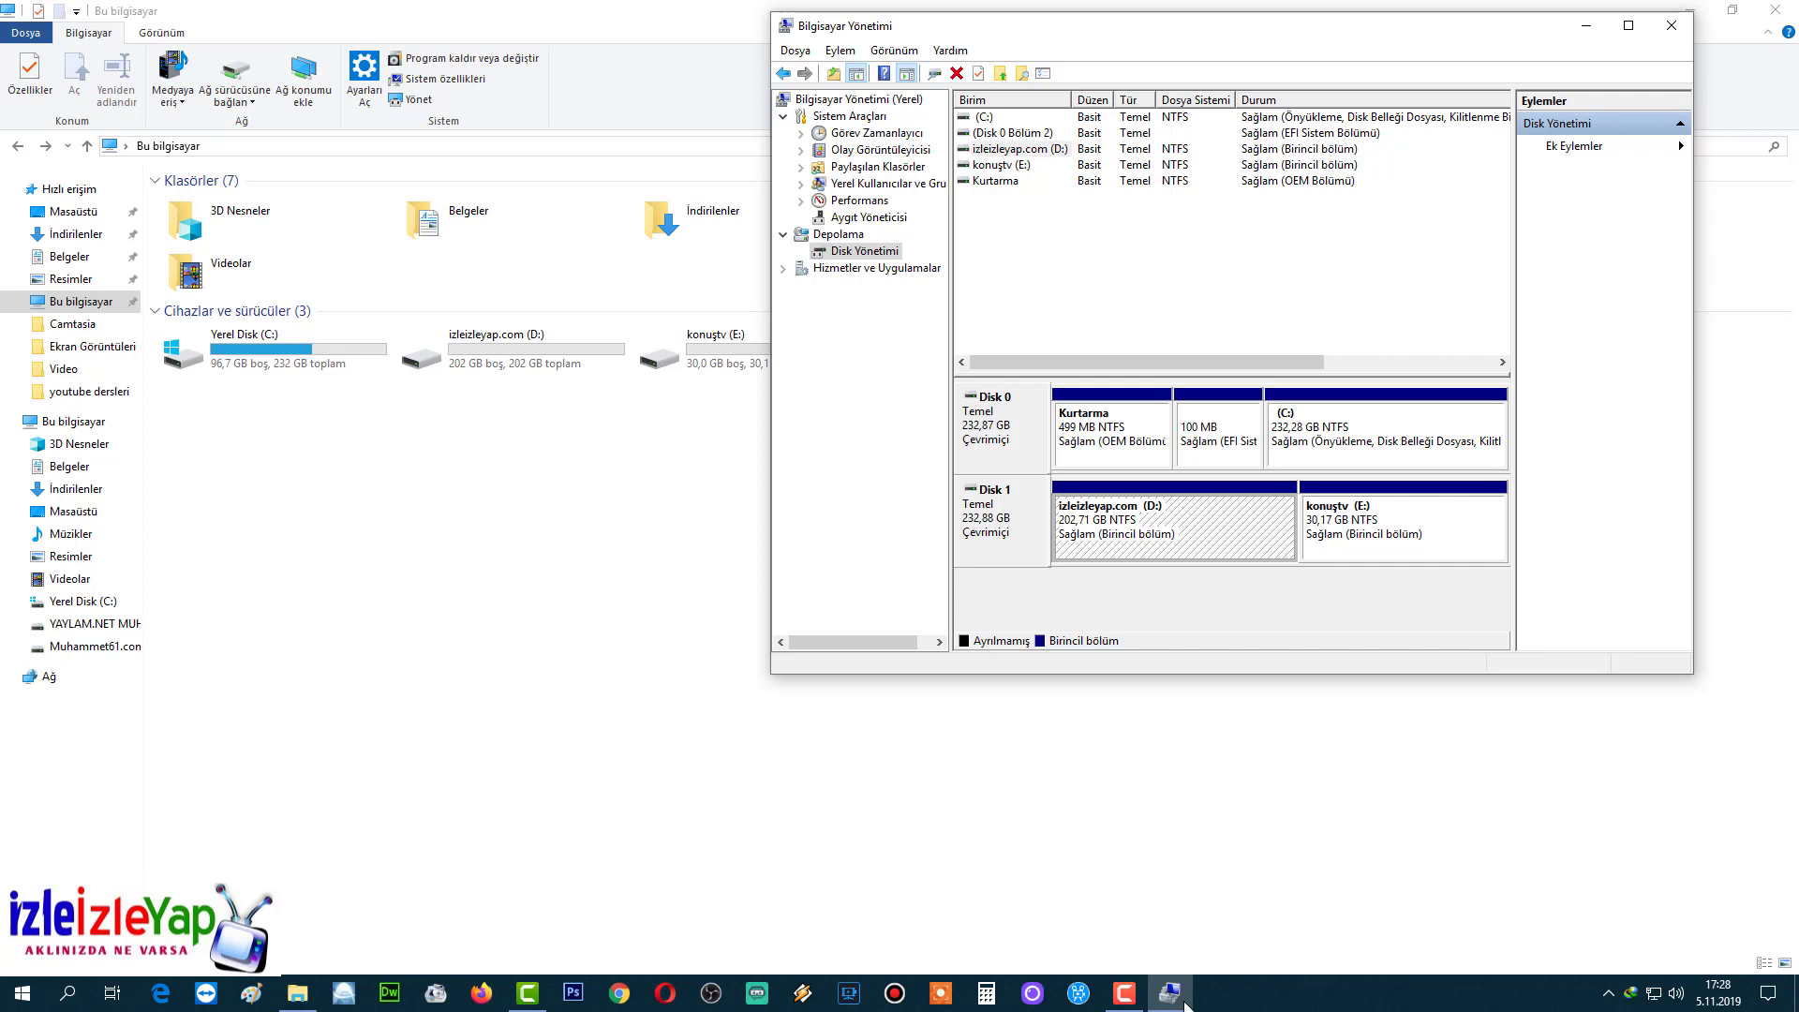
- Start the Birimi Küçült (Shrink Volume) command for the izleizleyap.com (D:) volume on Disk 1
key("shift+F10")
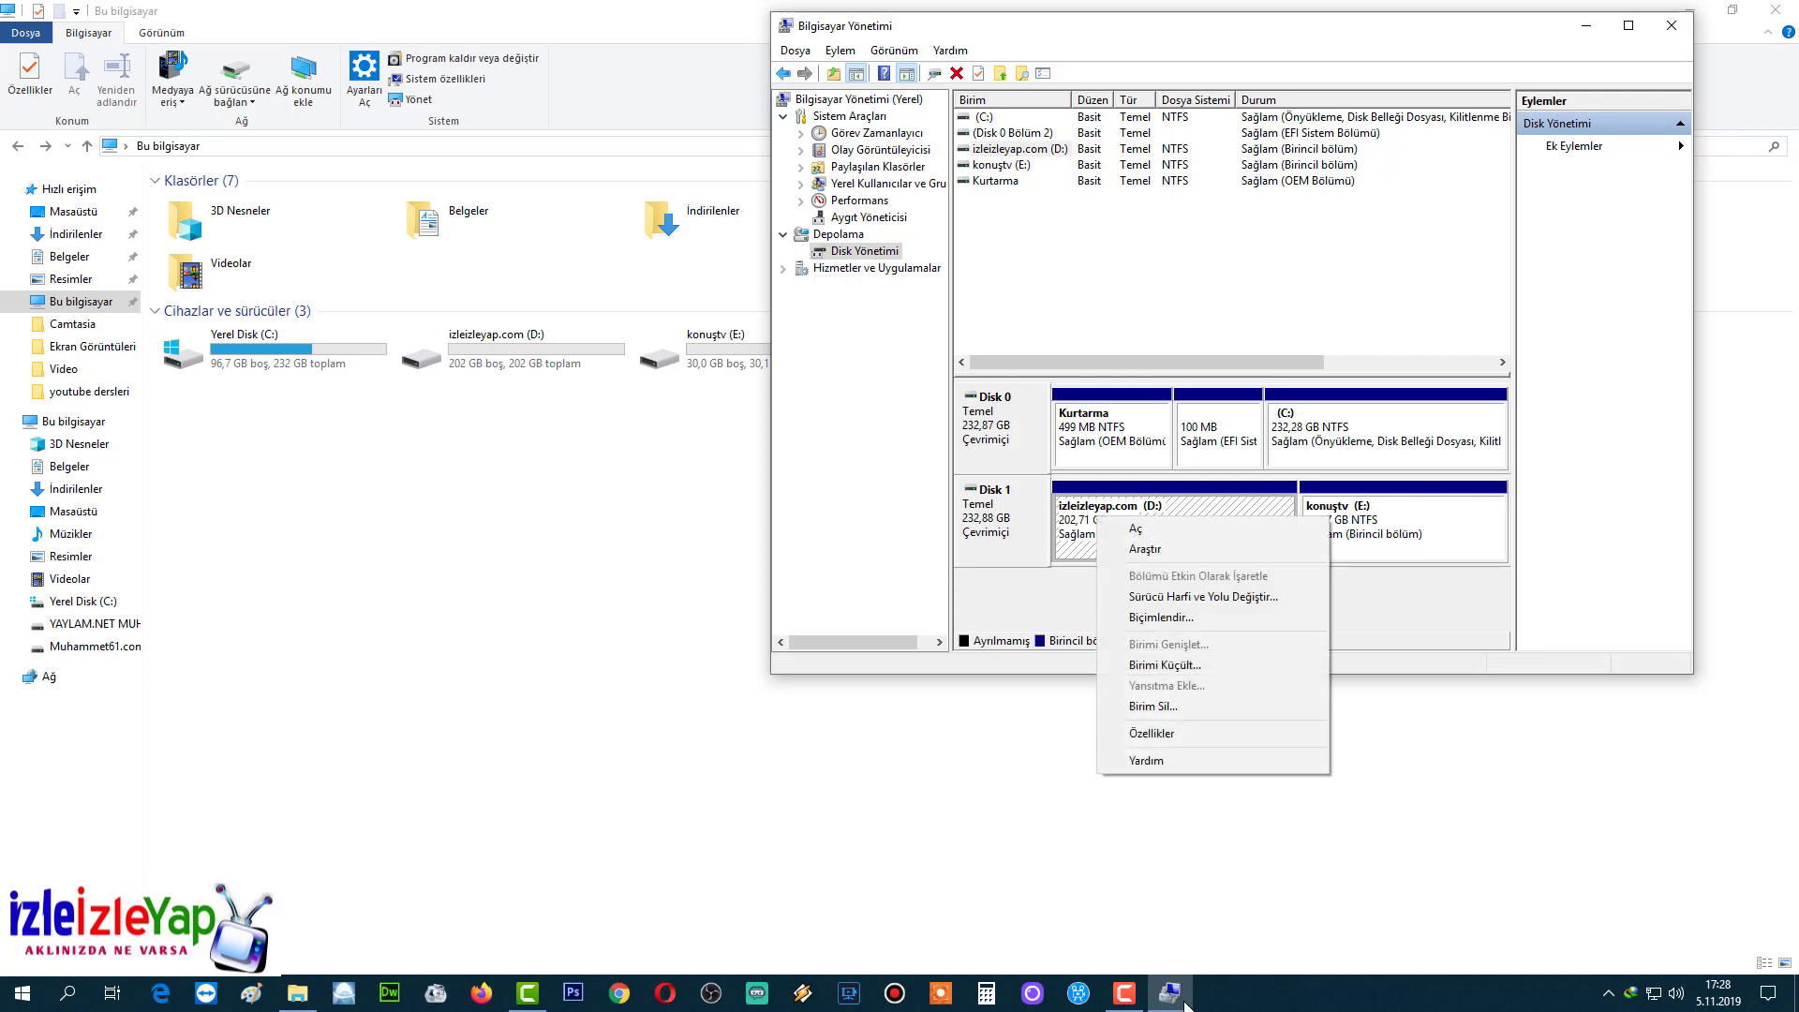
key("Down")
key("Down")
key("Down")
key("Down")
key("Down")
key("Down")
key("Down")
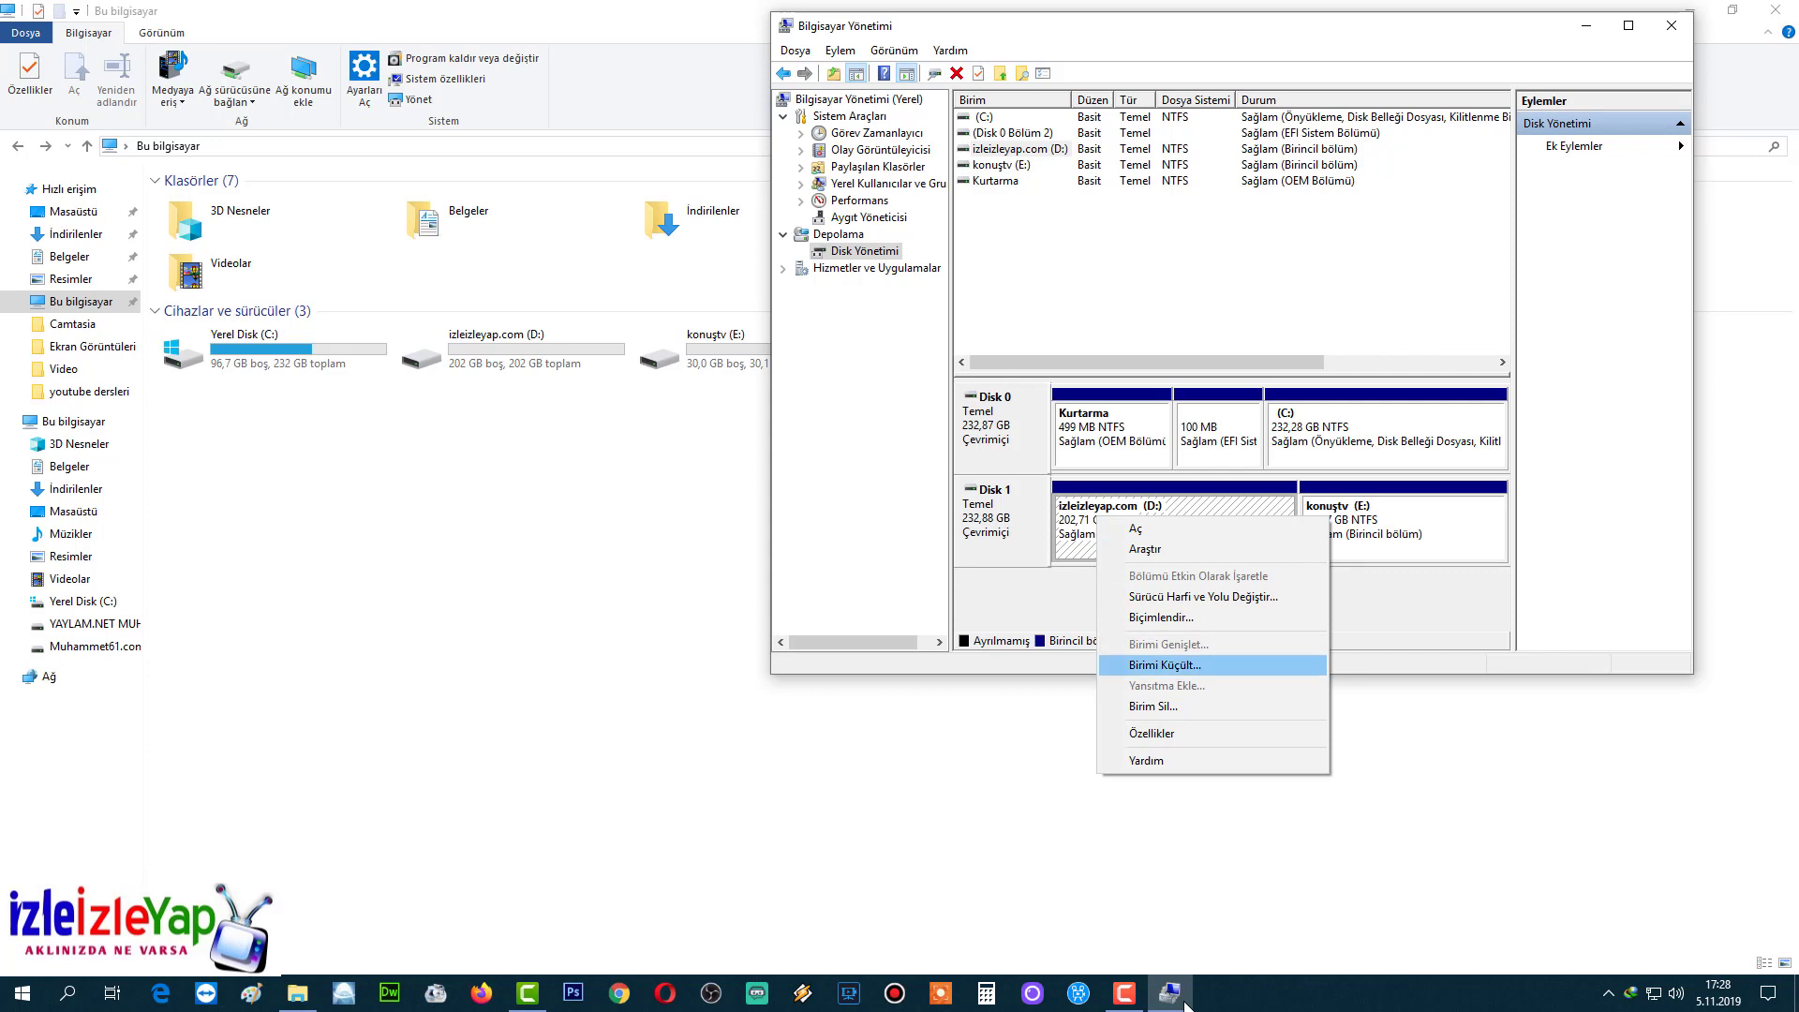
key("Return")
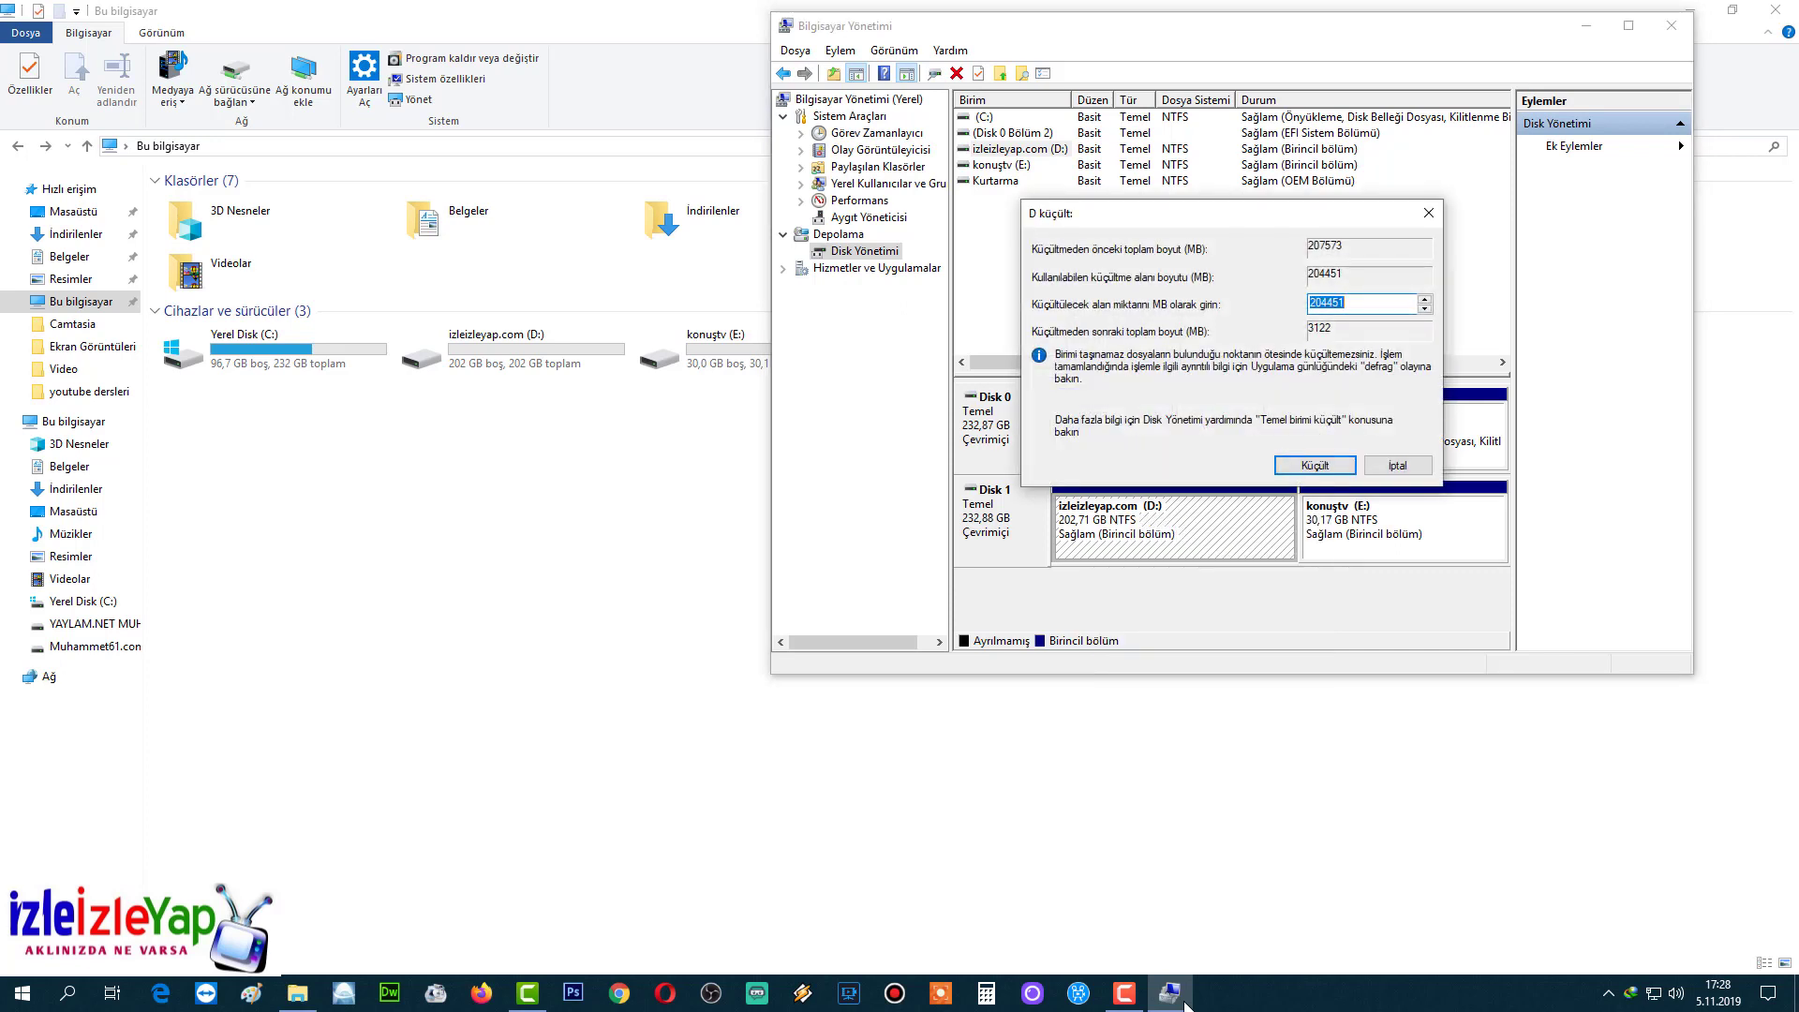
- Set the amount to shrink D: by to 51000 MB and shrink the volume
key("End")
key("shift+Home")
left_click_drag(1243, 222, 597, 377)
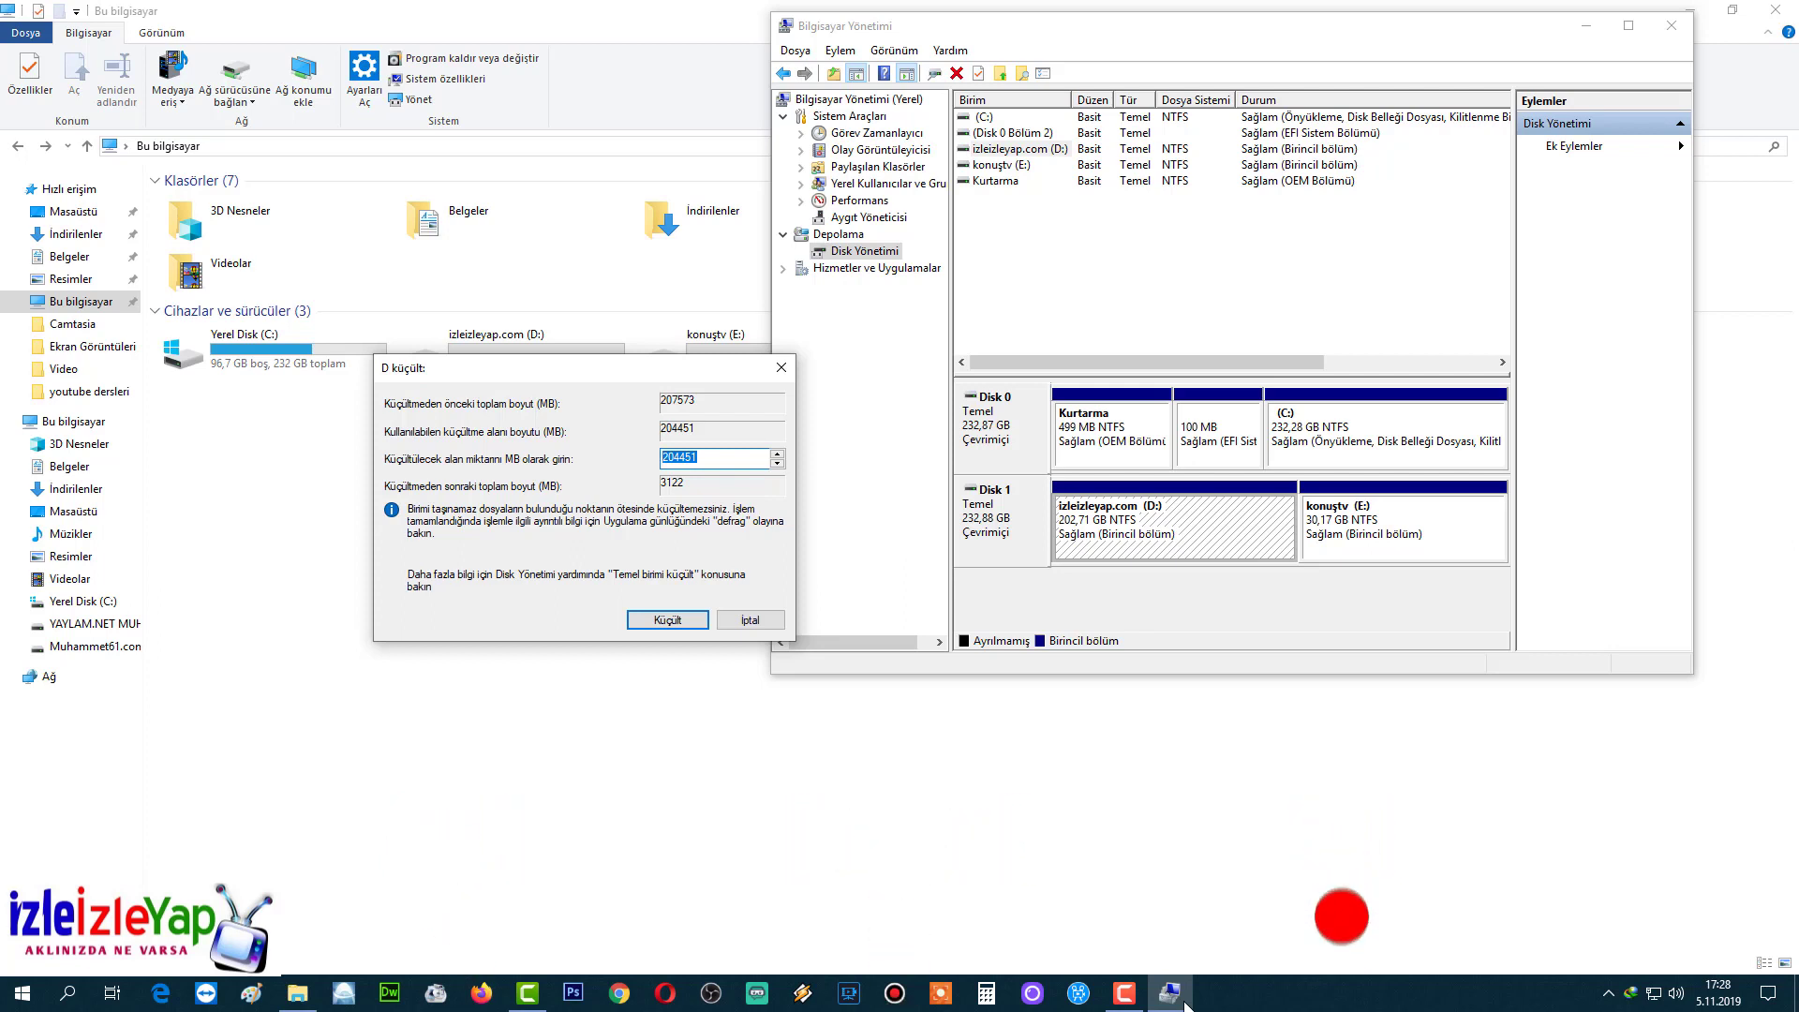
key("End")
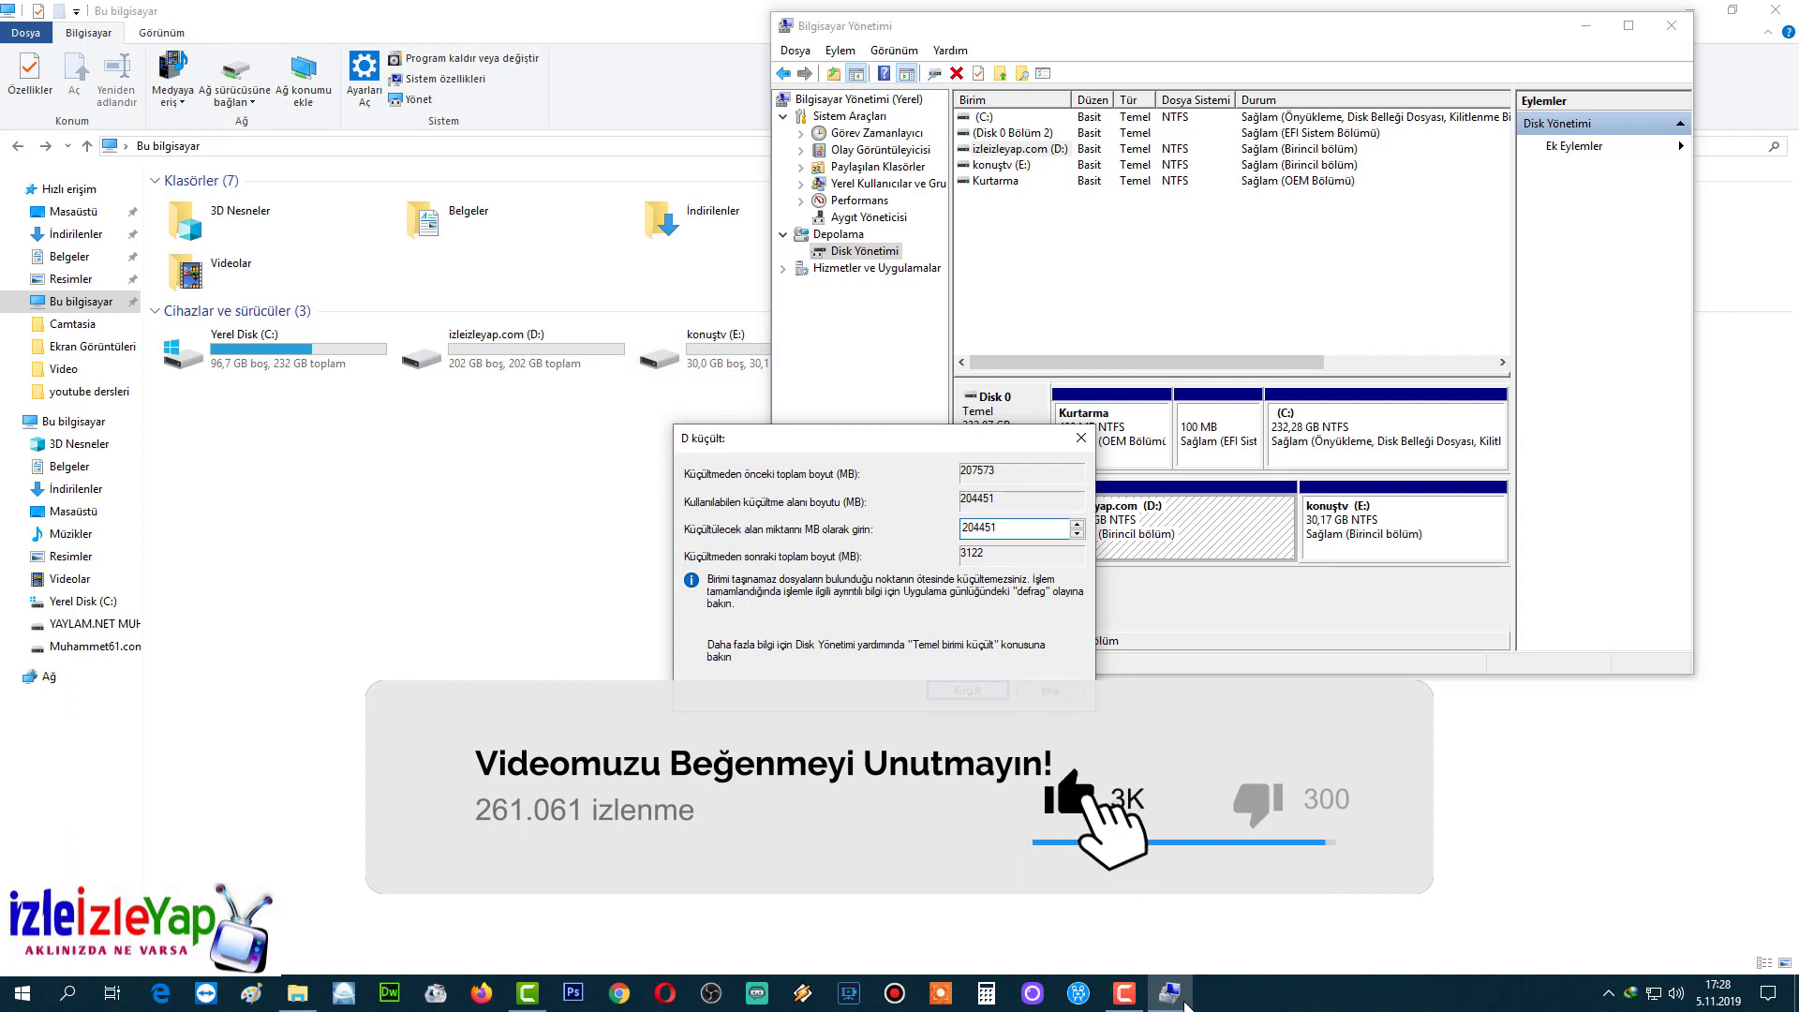
left_click(1183, 1001)
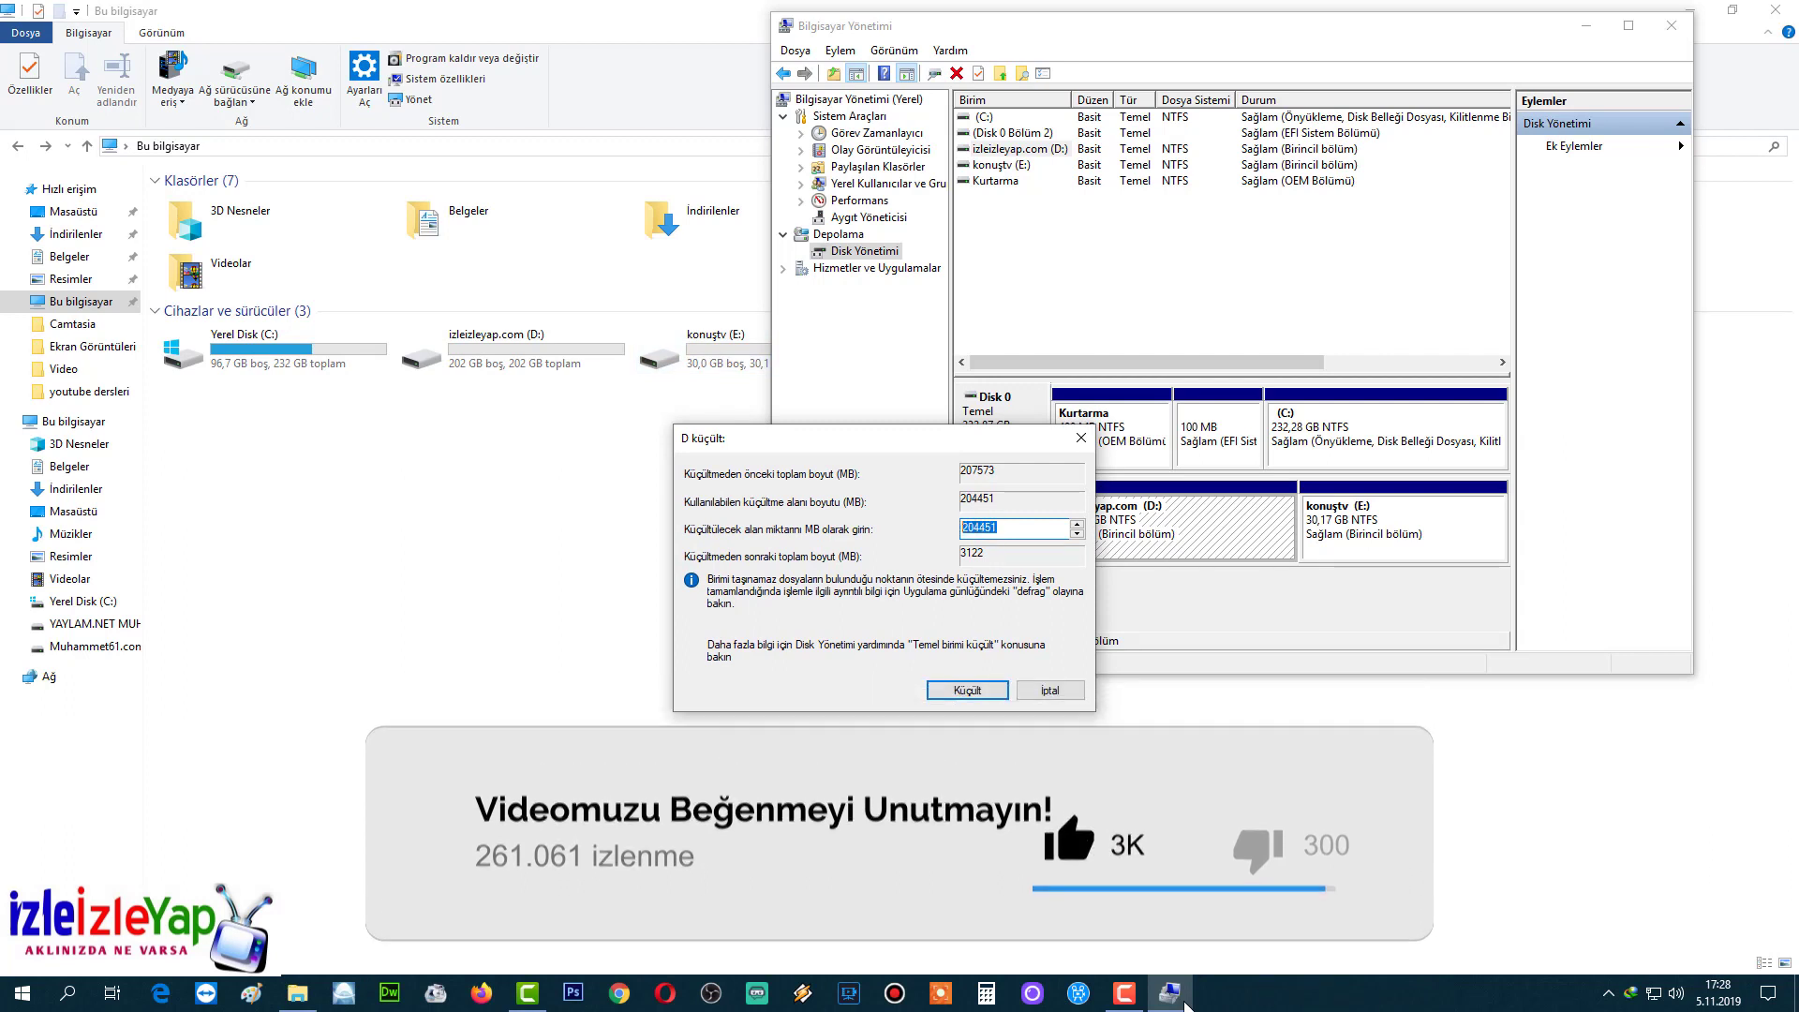
type("50000")
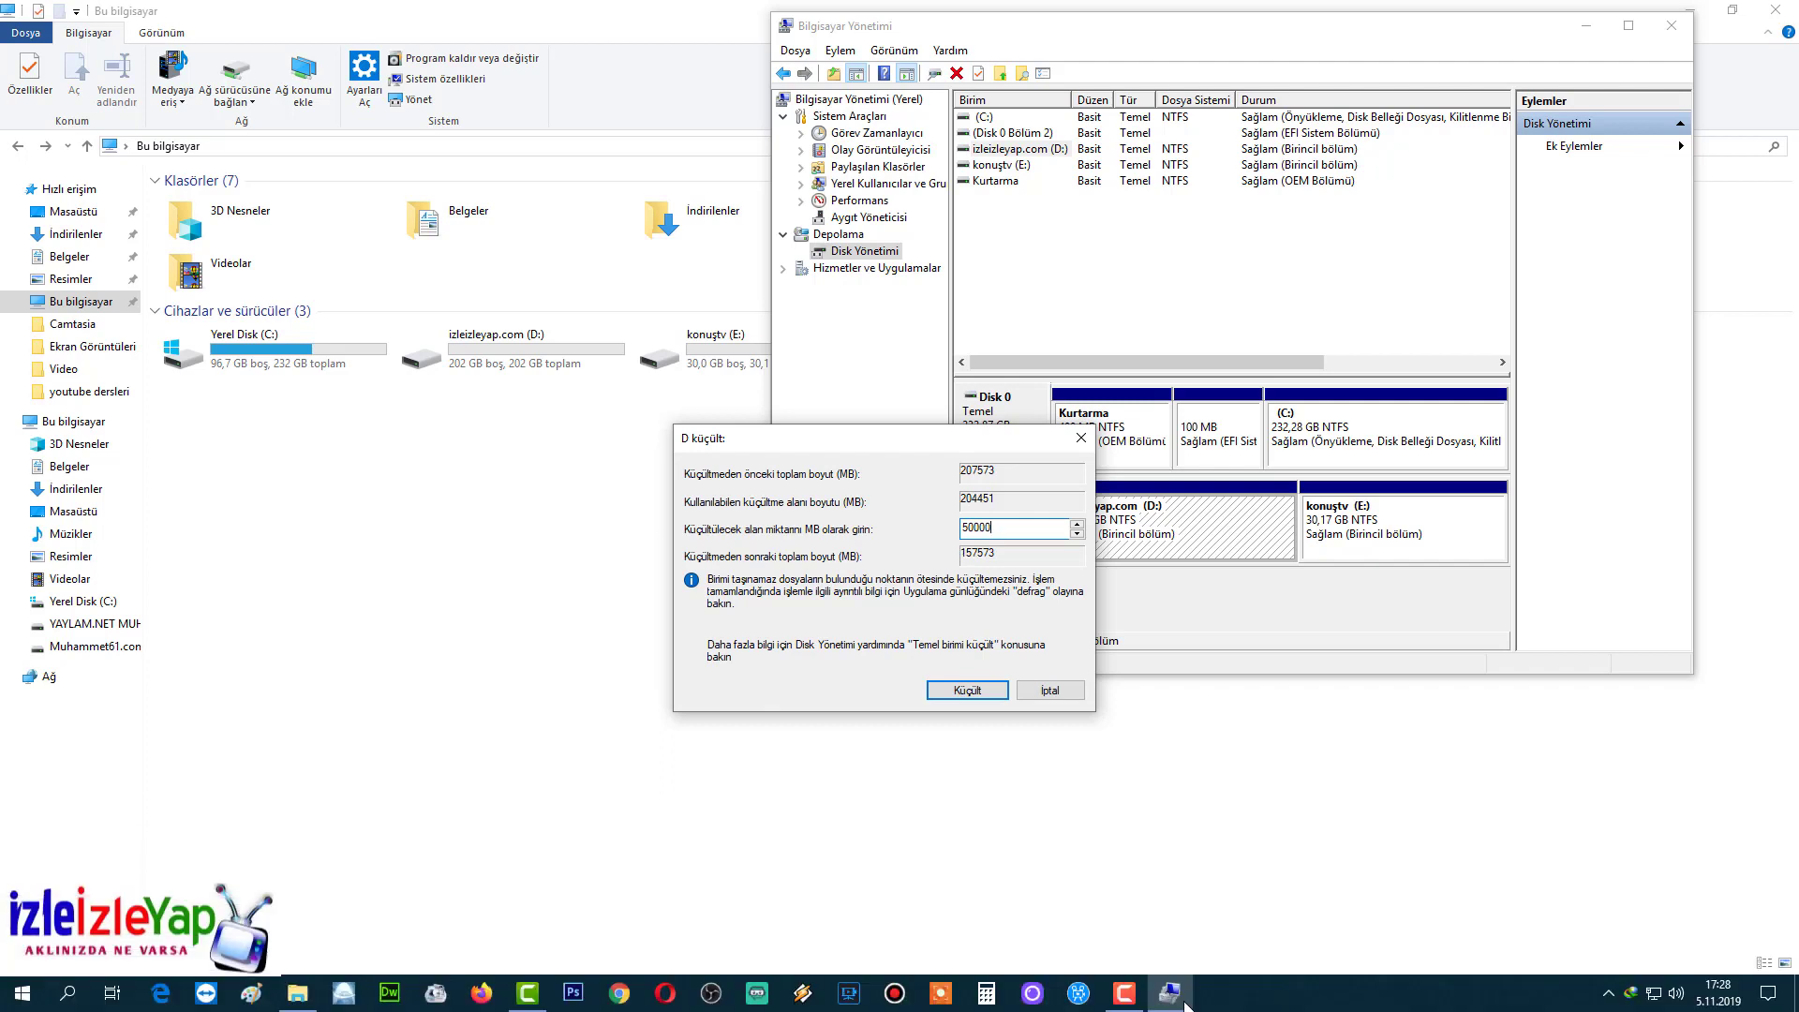
key("BackSpace")
key("BackSpace")
key("BackSpace")
key("BackSpace")
type("1000")
key("Return")
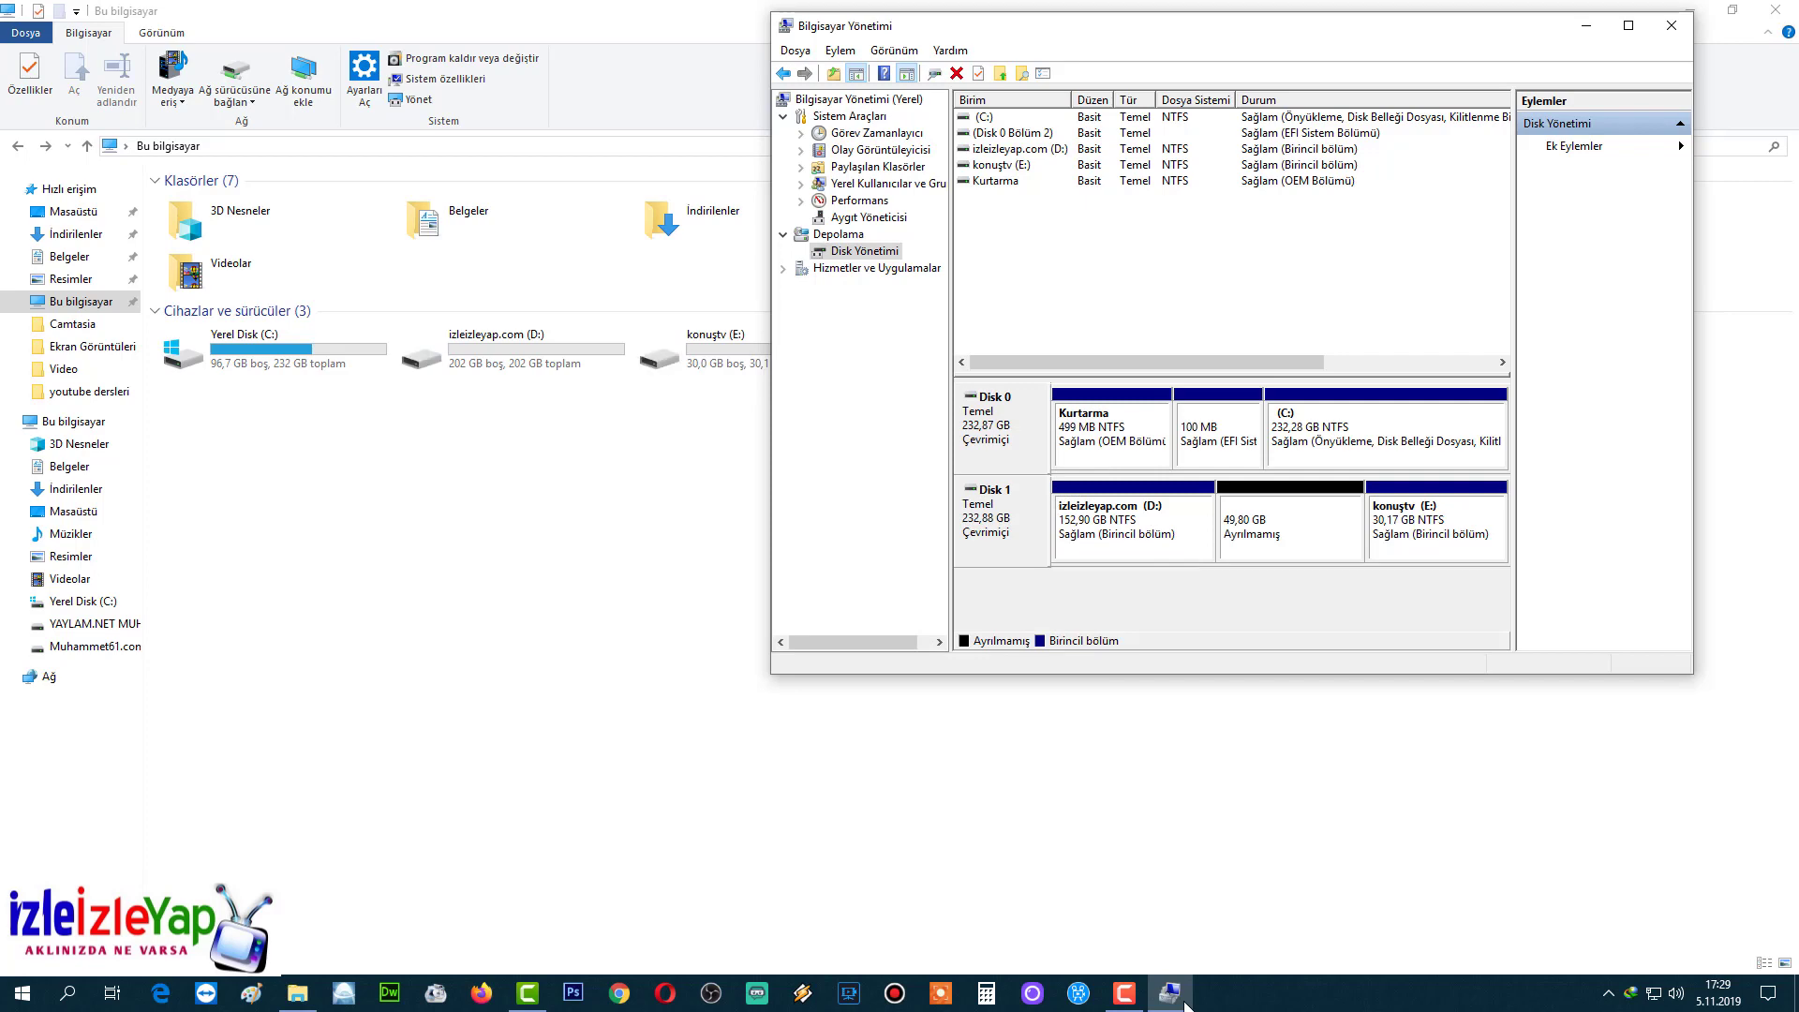
- Start a new simple volume (Yeni Basit Birim) on Disk 1's unallocated space, accepting the volume size of 50999 MB
left_click_drag(1078, 36, 970, 148)
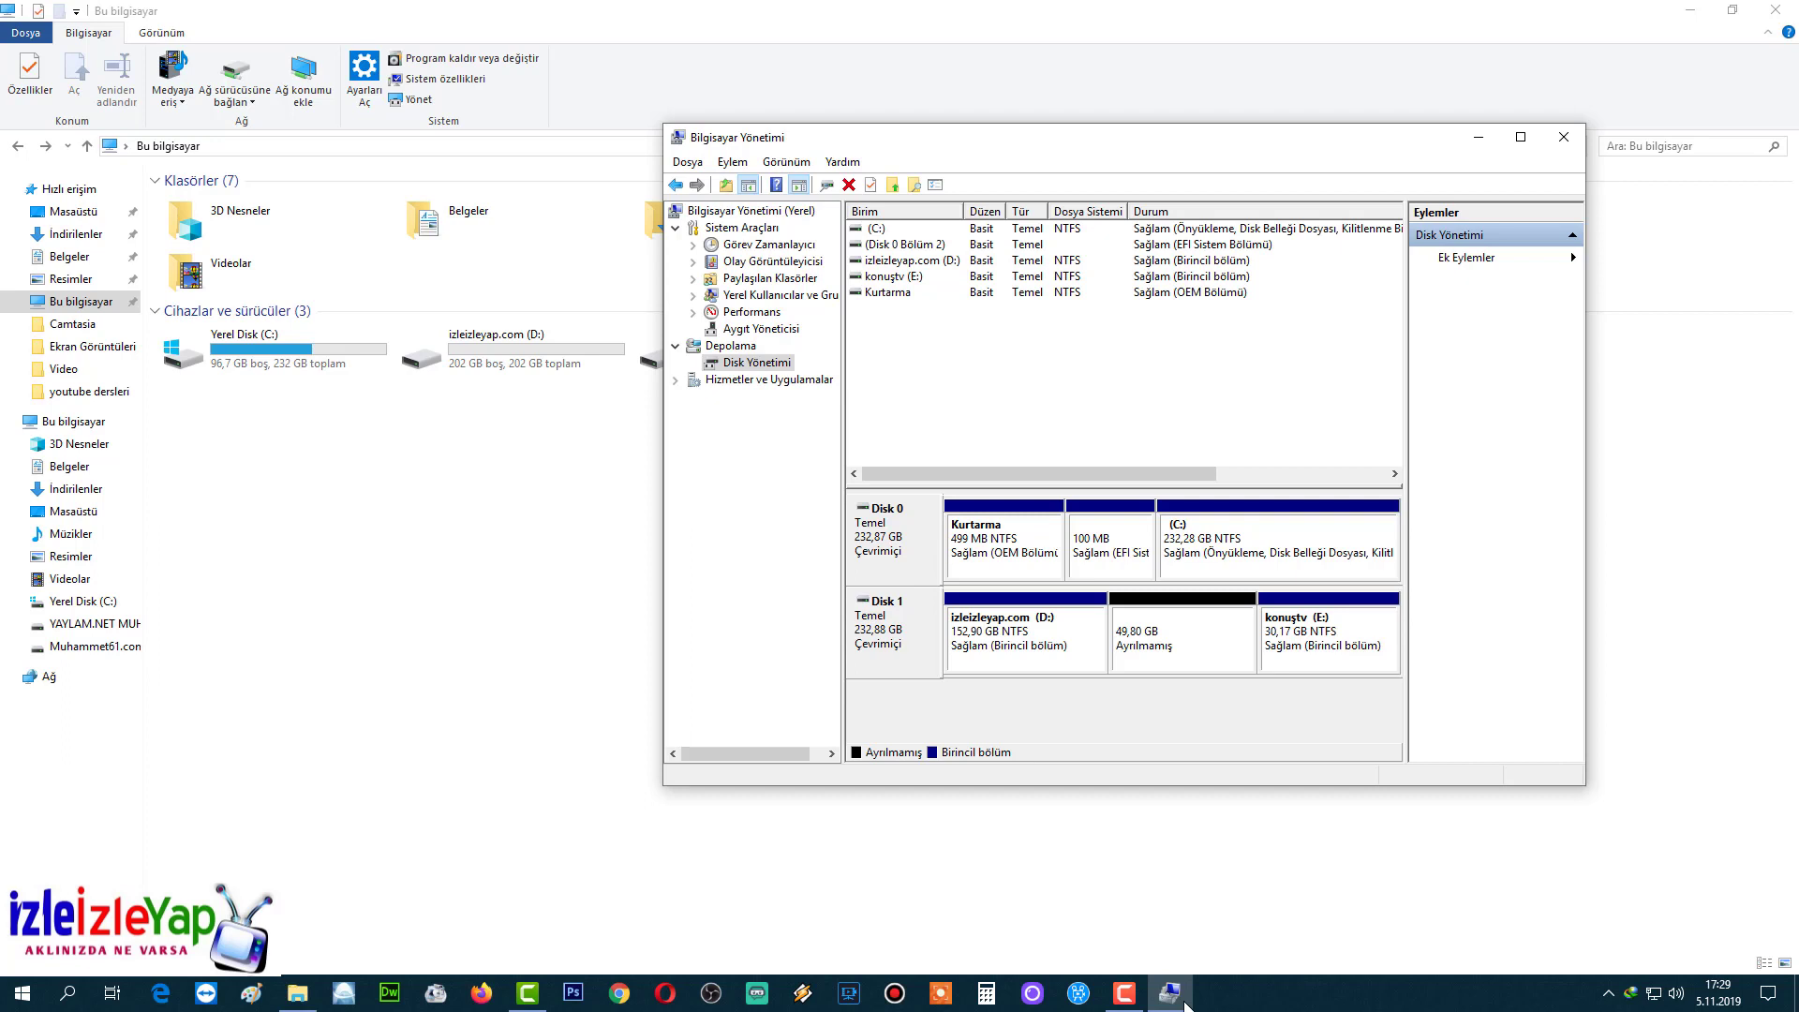
key("Right")
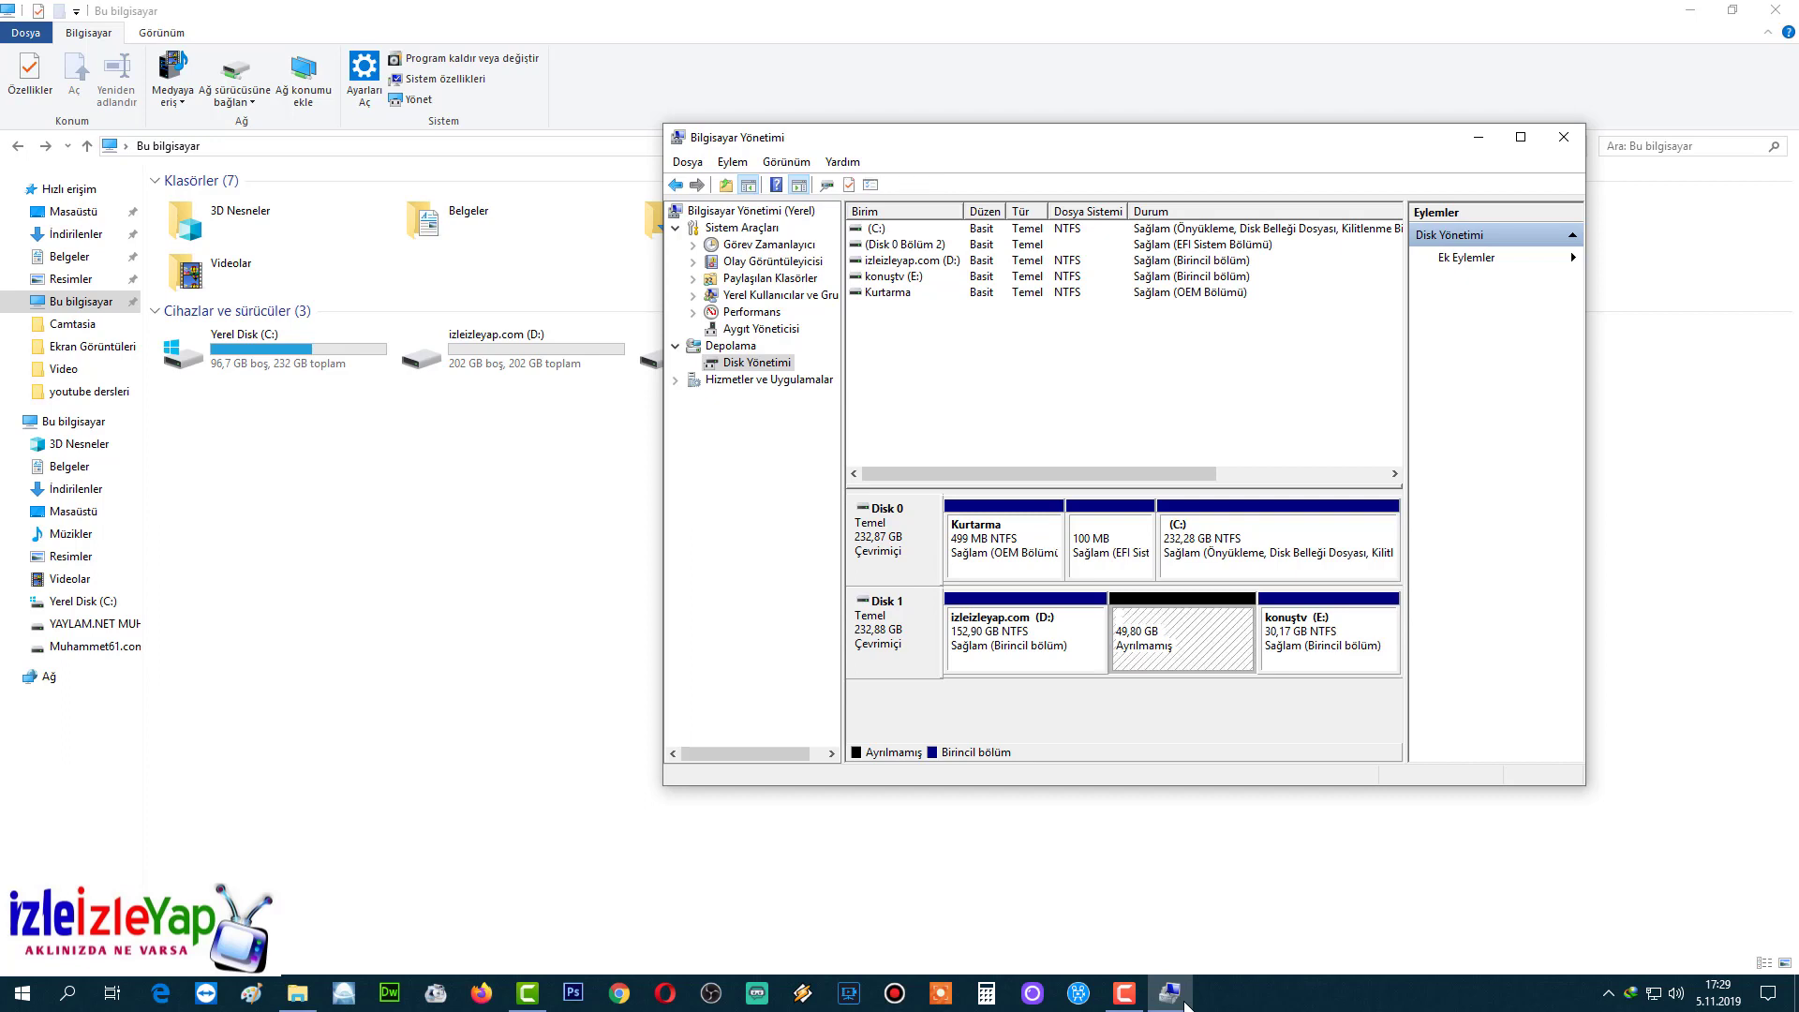
key("shift+F10")
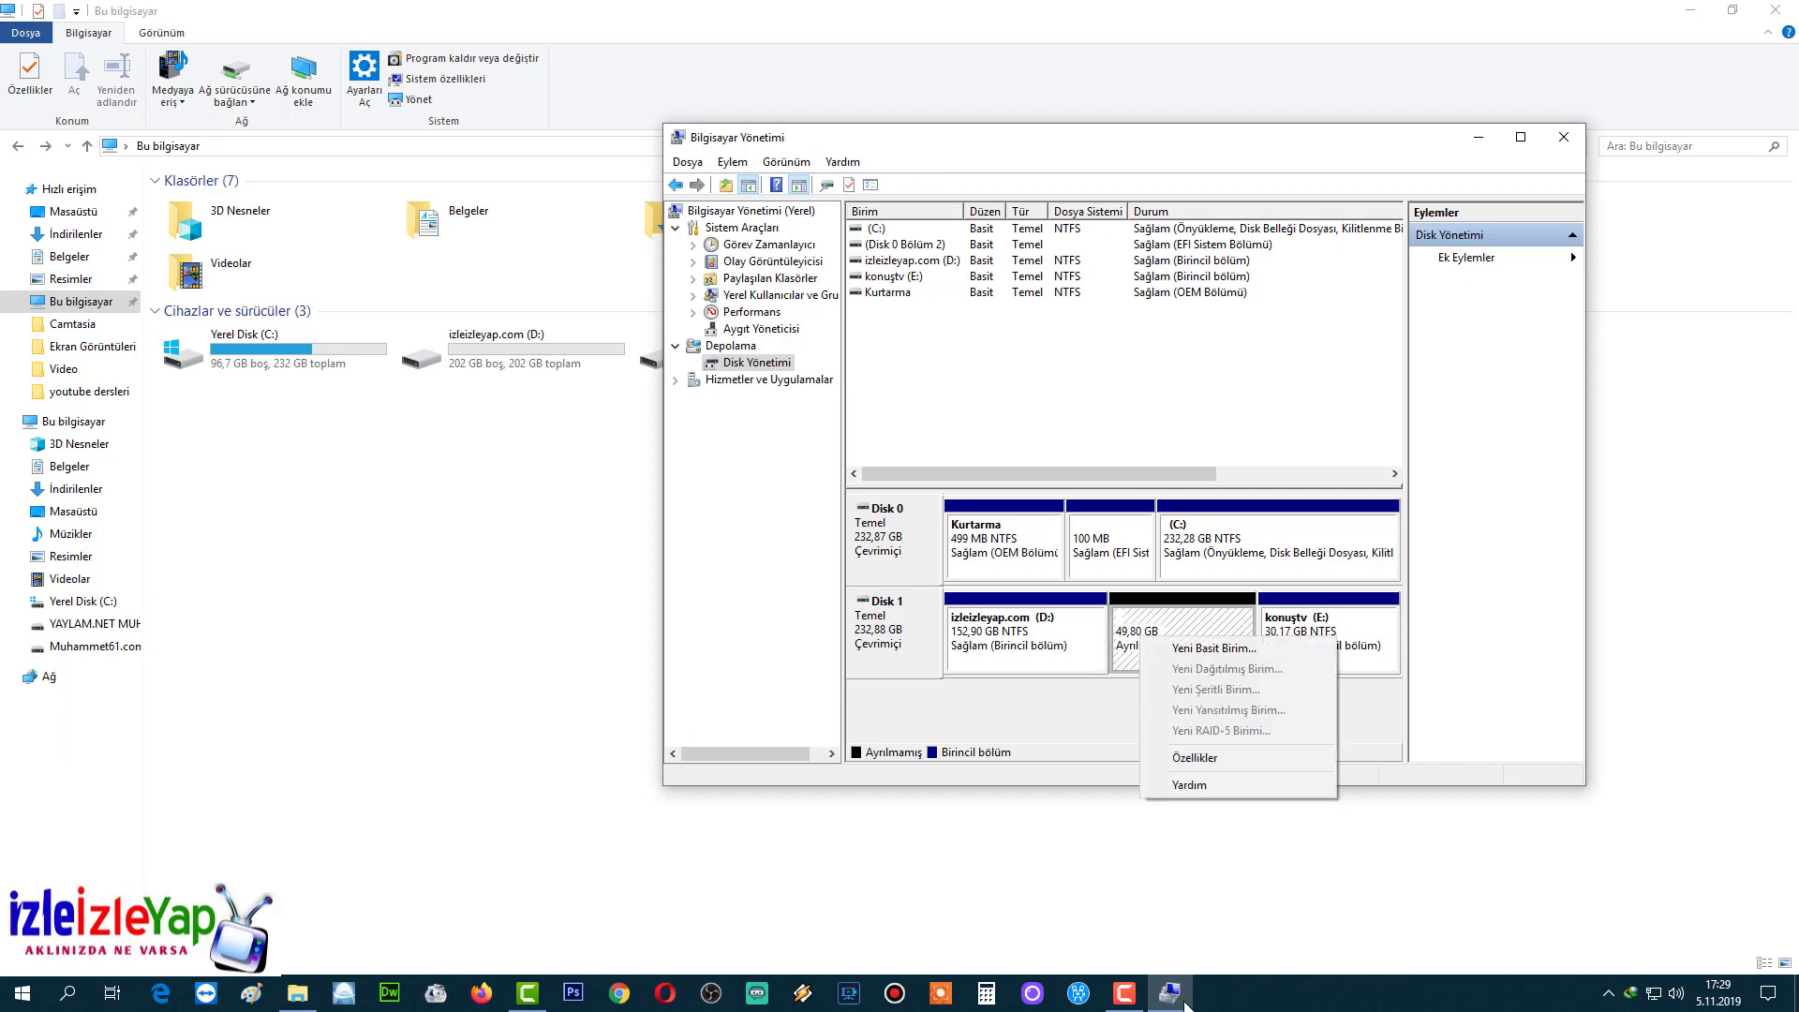
key("Down")
key("Return")
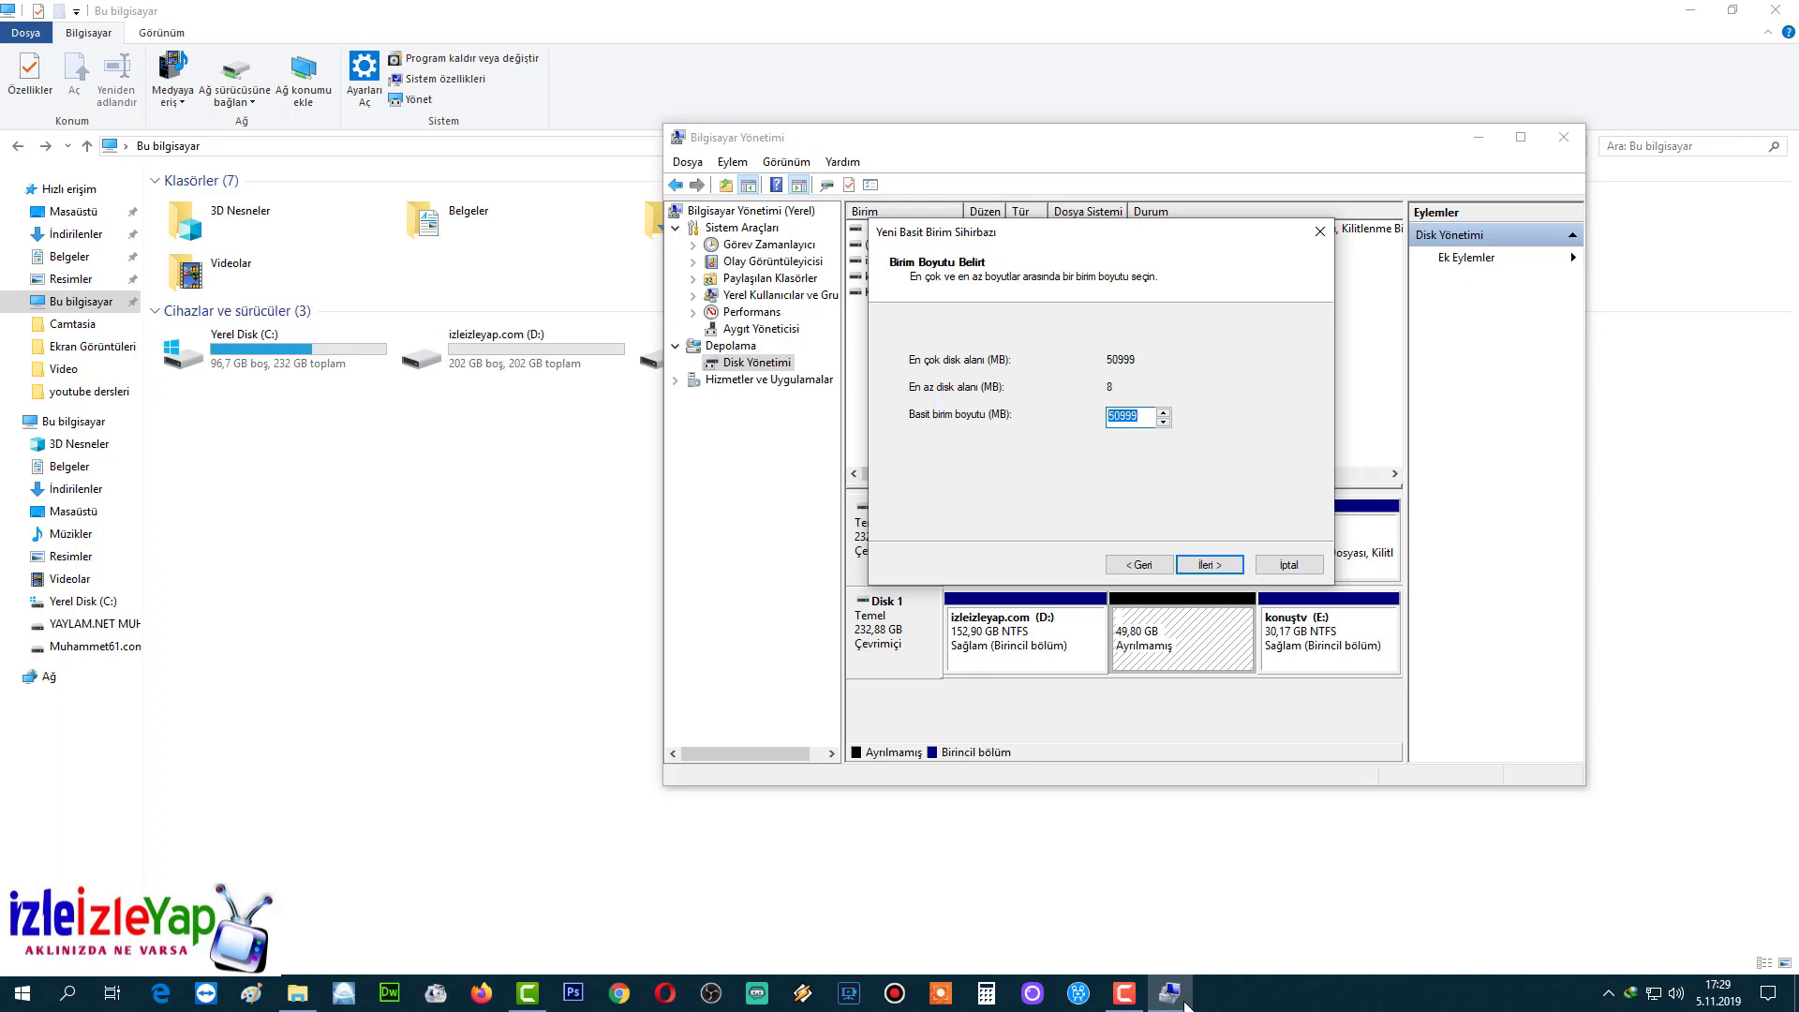
key("Return")
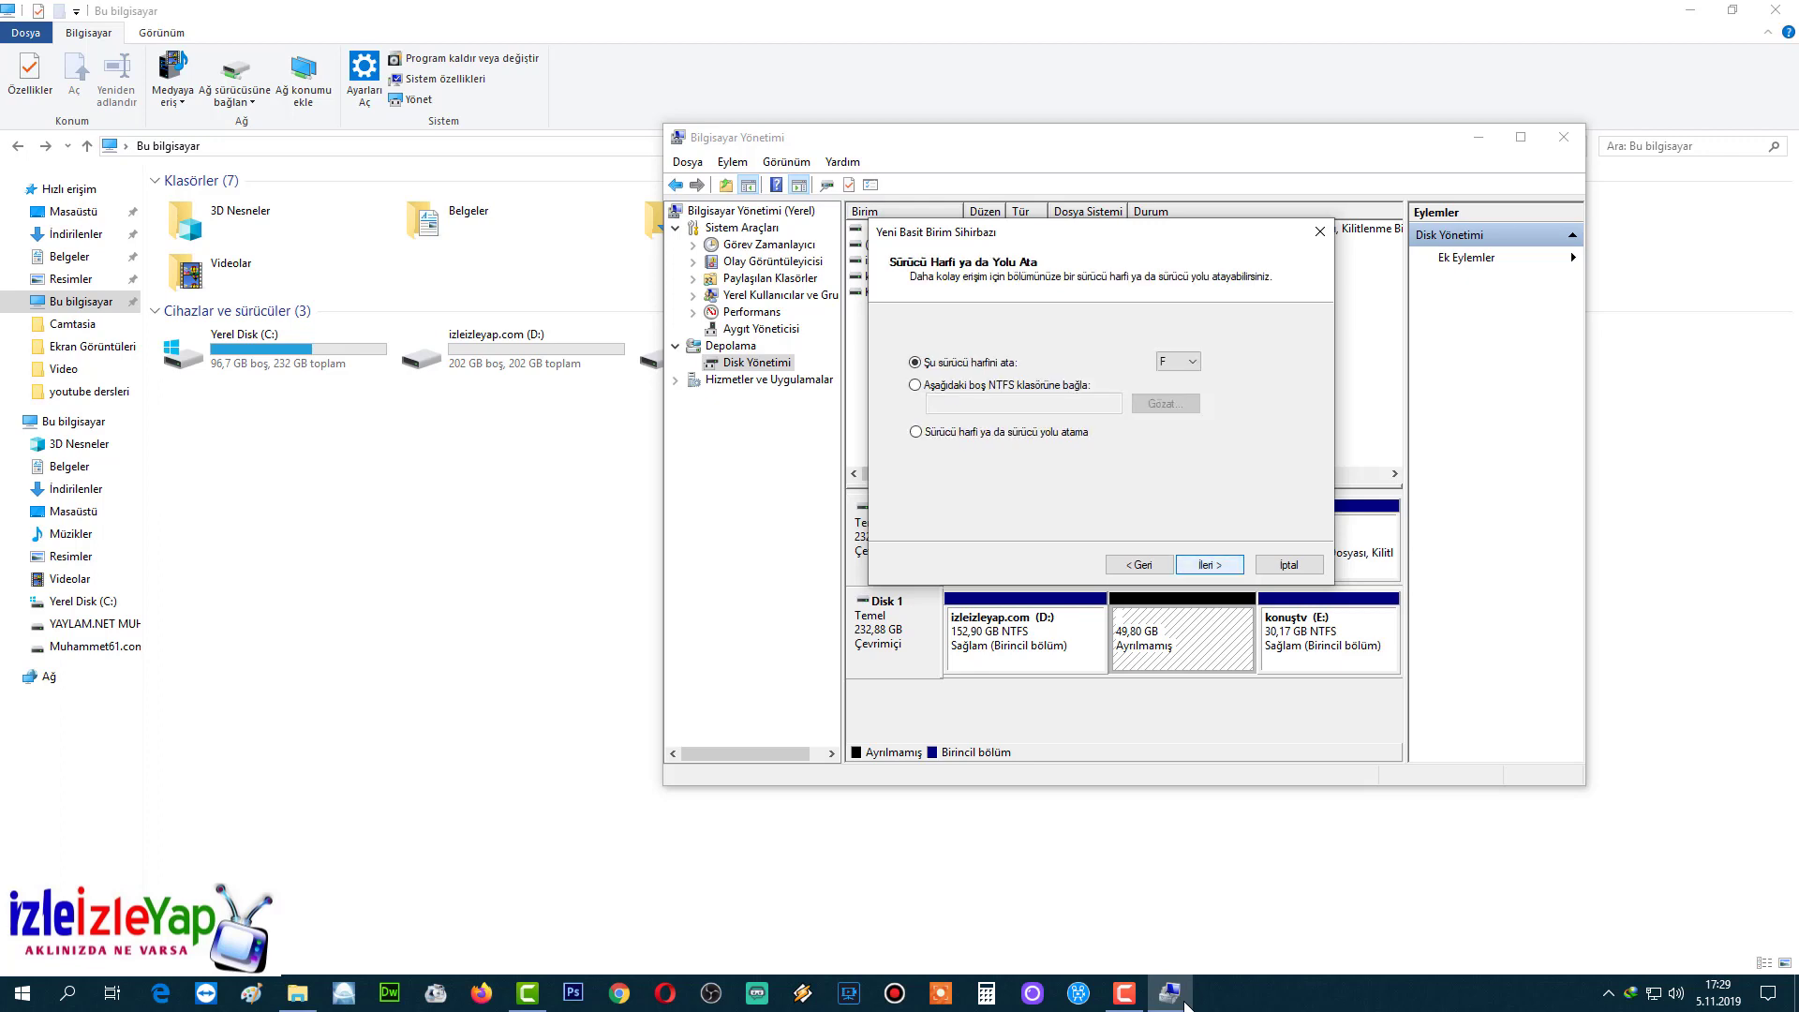
- Look through the available drive letters for the new volume and keep F selected
key("alt+Down")
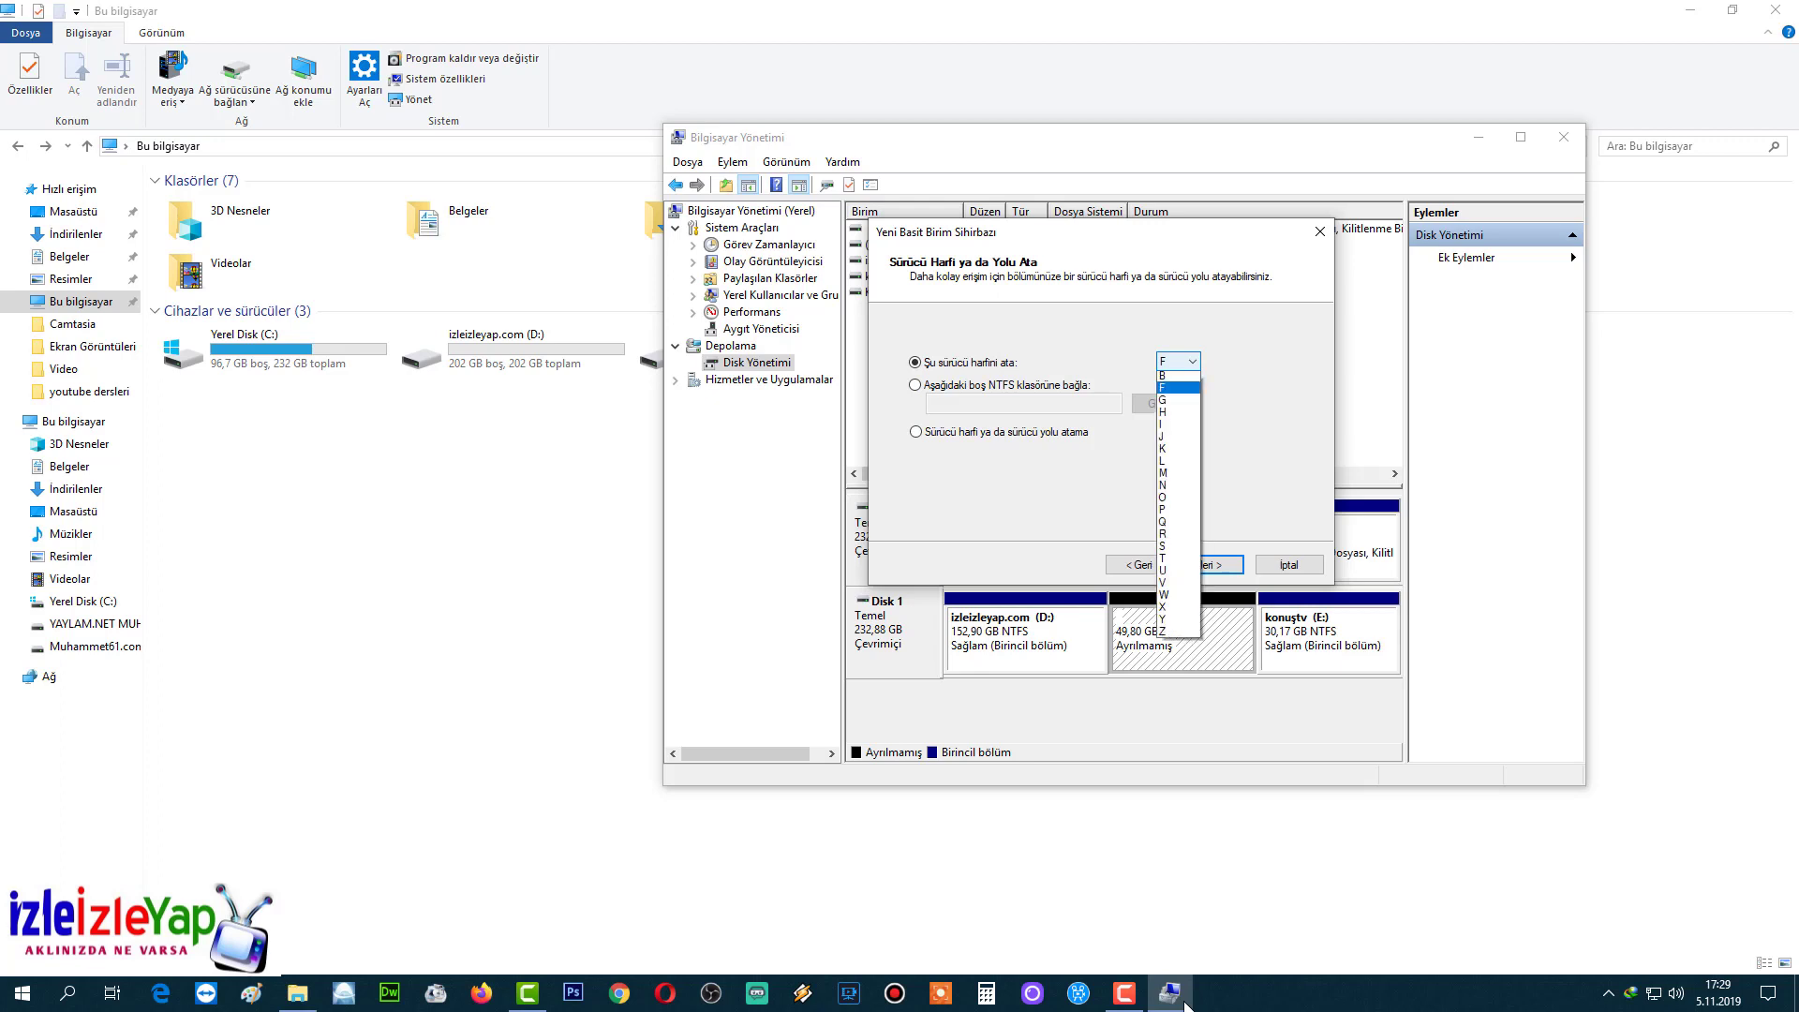
key("Down")
key("Down")
key("Down")
key("Down")
key("Down")
key("Down")
key("Down")
key("Down")
key("Down")
key("Up")
key("Up")
key("Up")
key("Up")
key("Up")
key("Up")
key("Up")
key("Up")
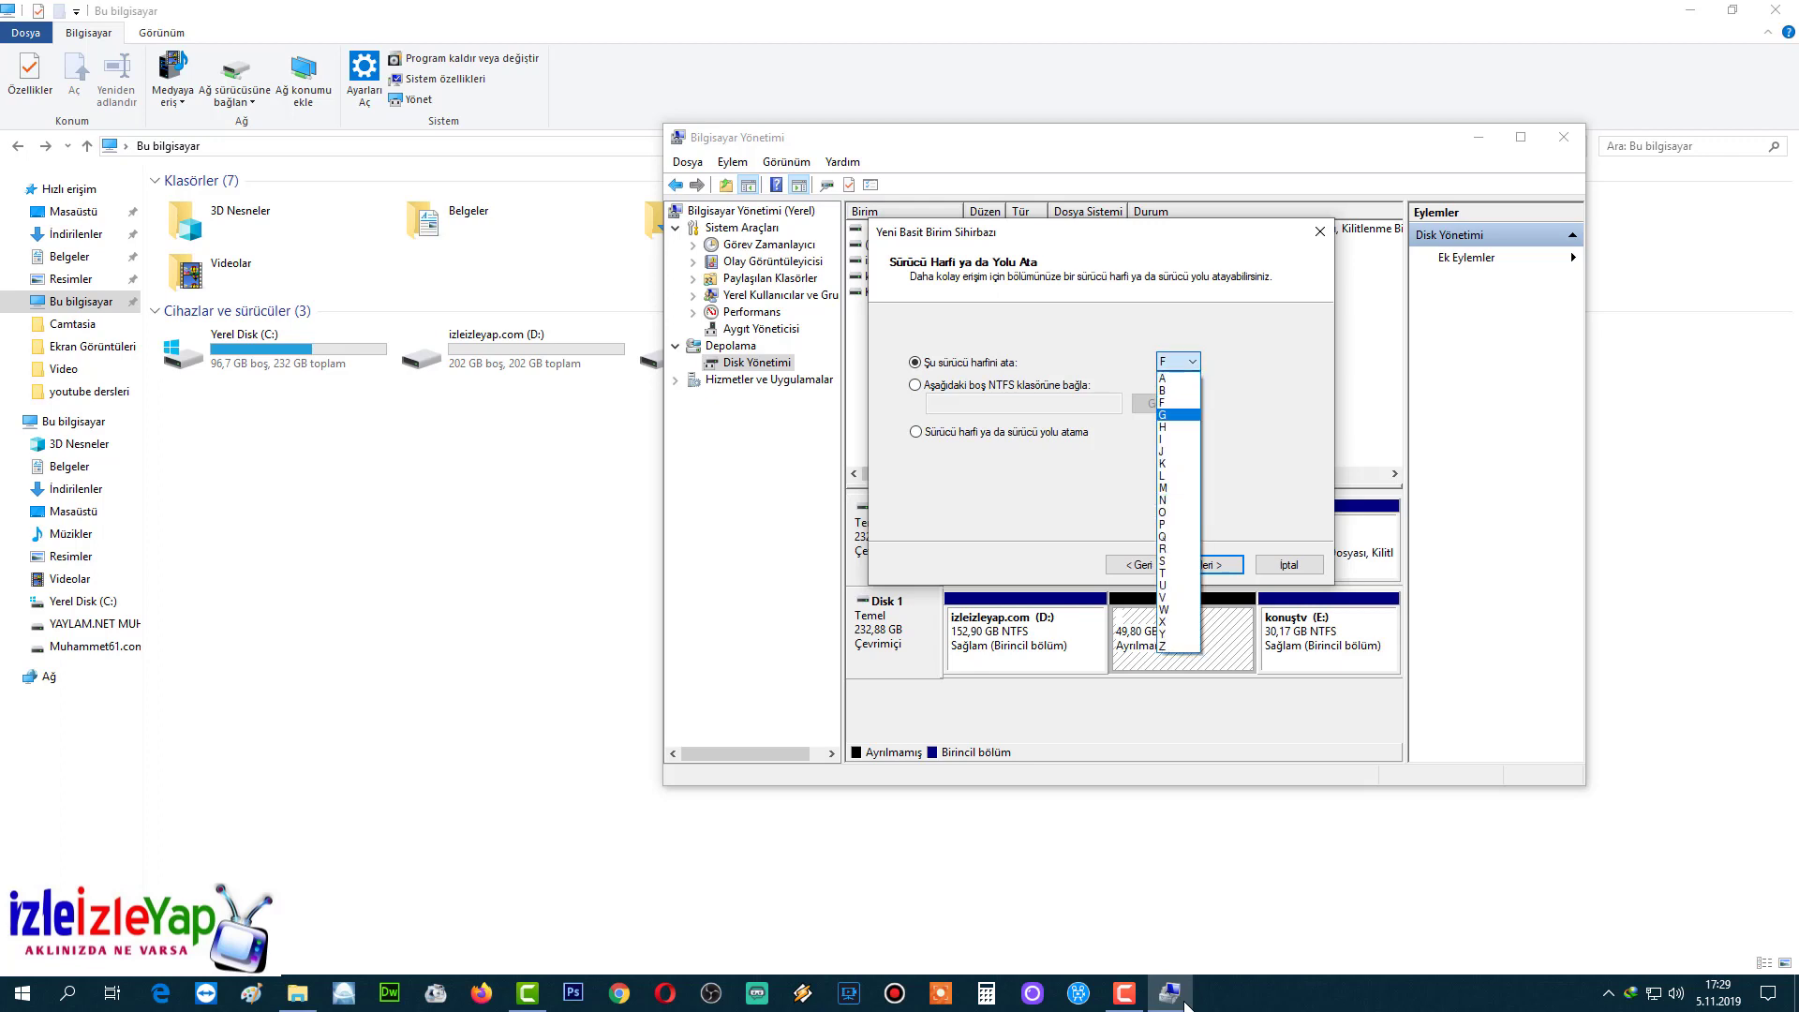
key("Up")
key("Return")
- Check the existing drive letters in Bu bilgisayar and confirm letter F for the new volume
left_click(1171, 993)
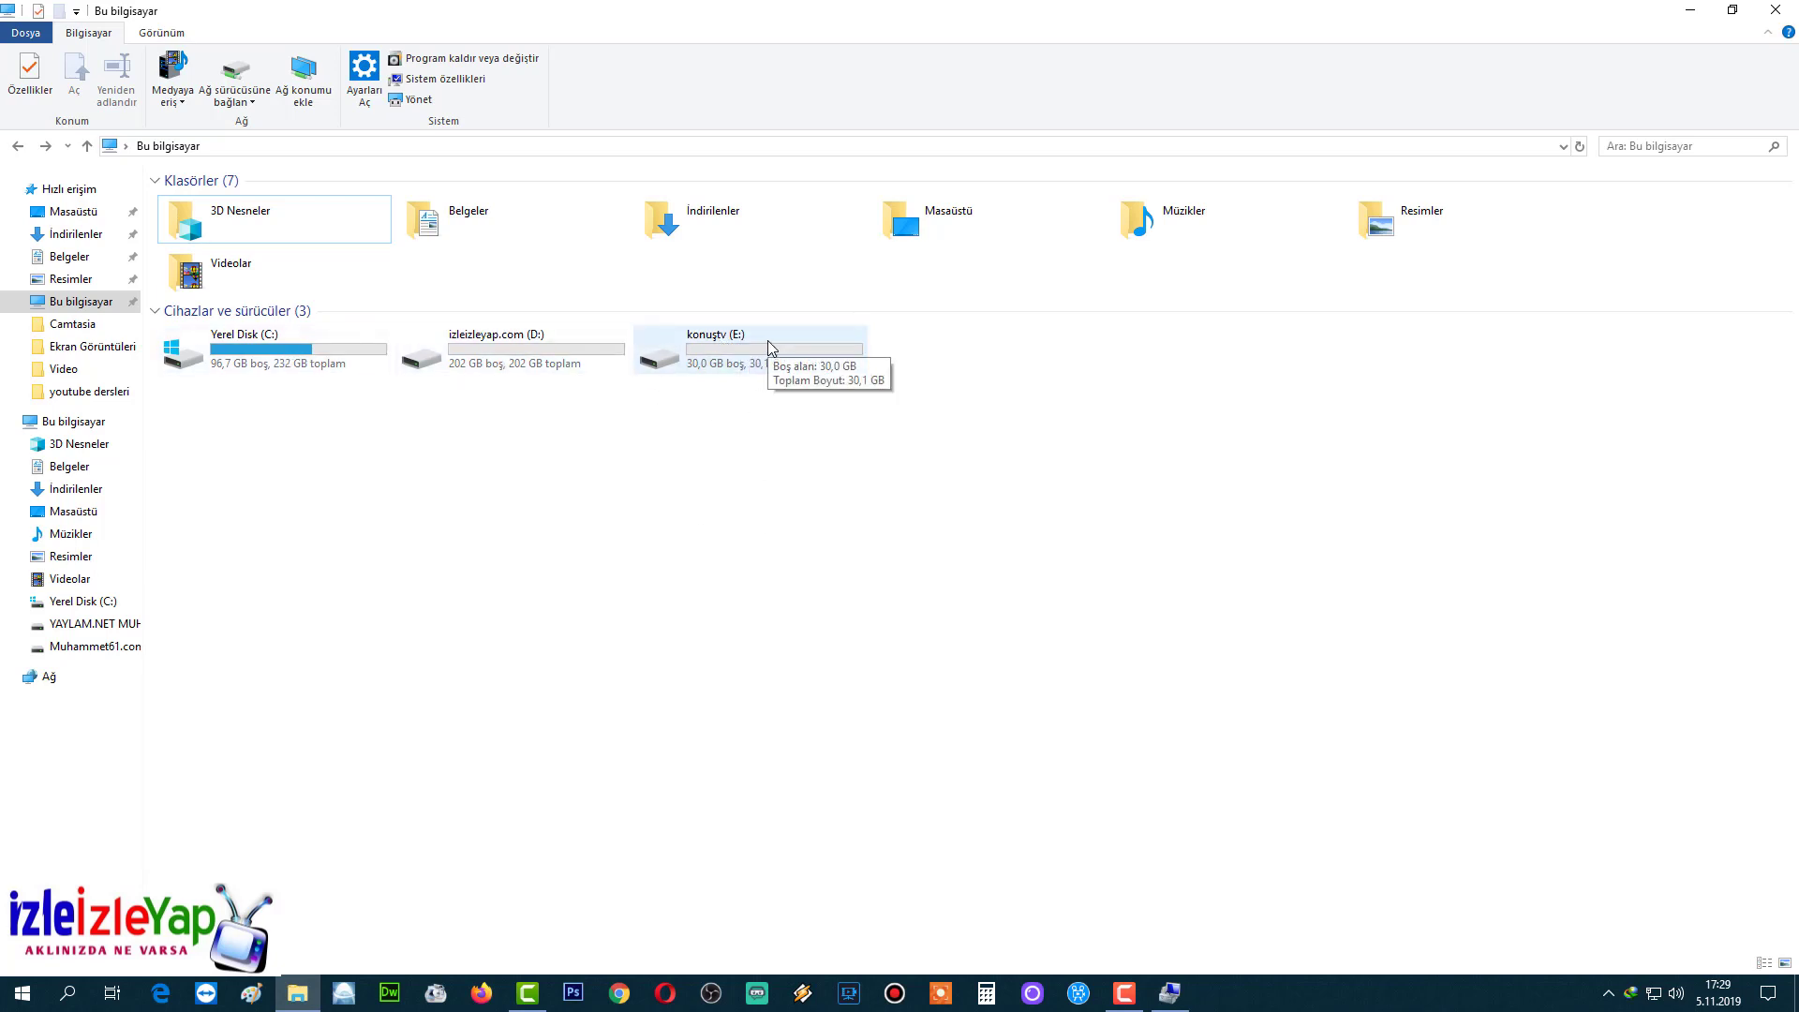
left_click(1171, 995)
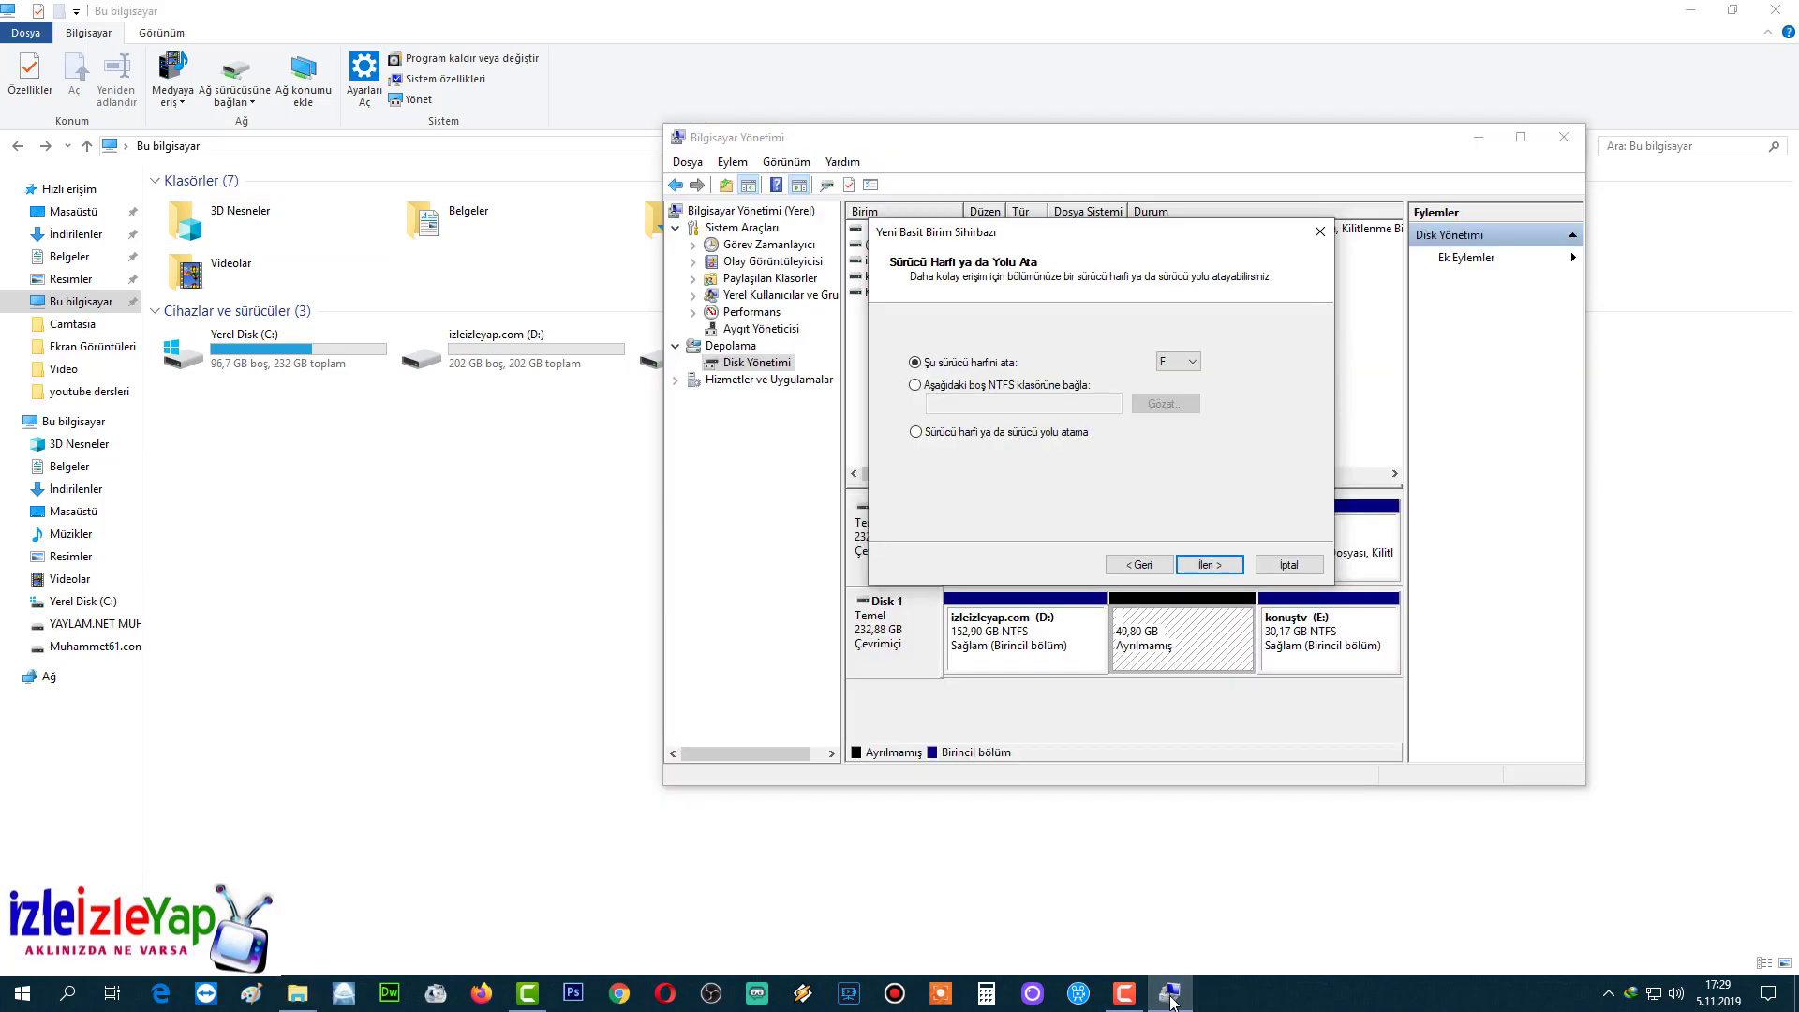
key("alt+Down")
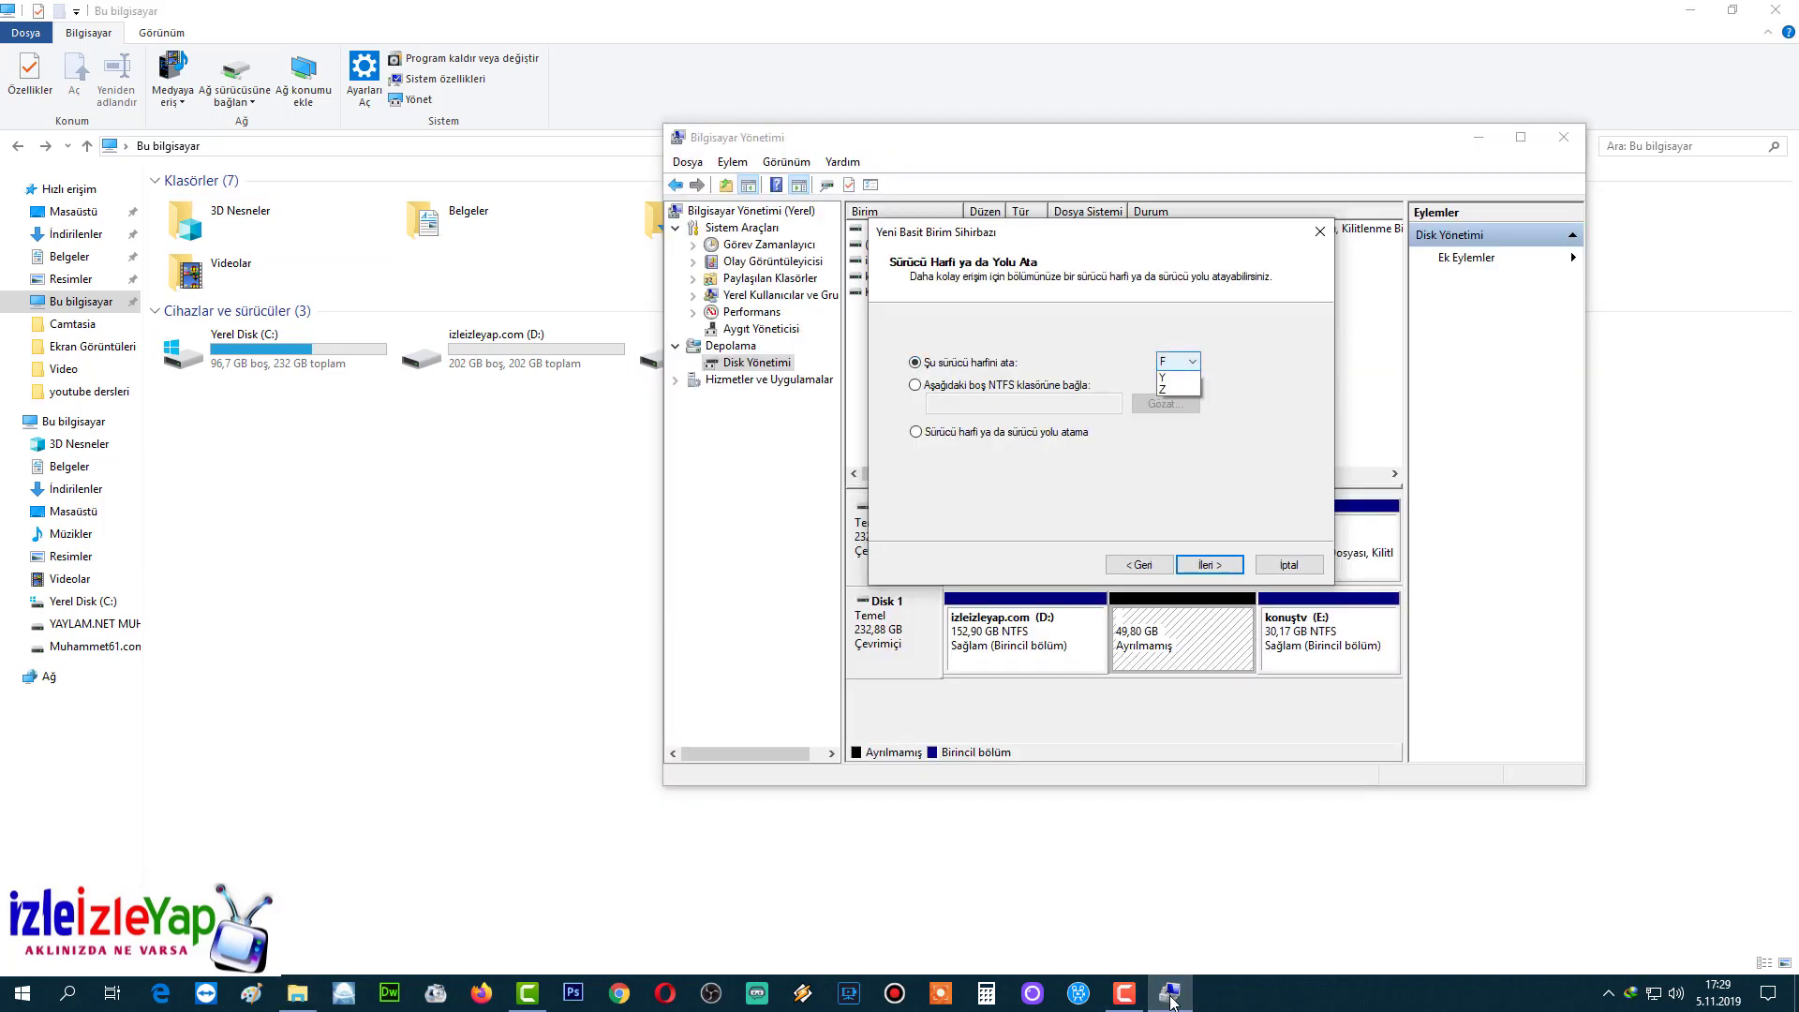
key("Escape")
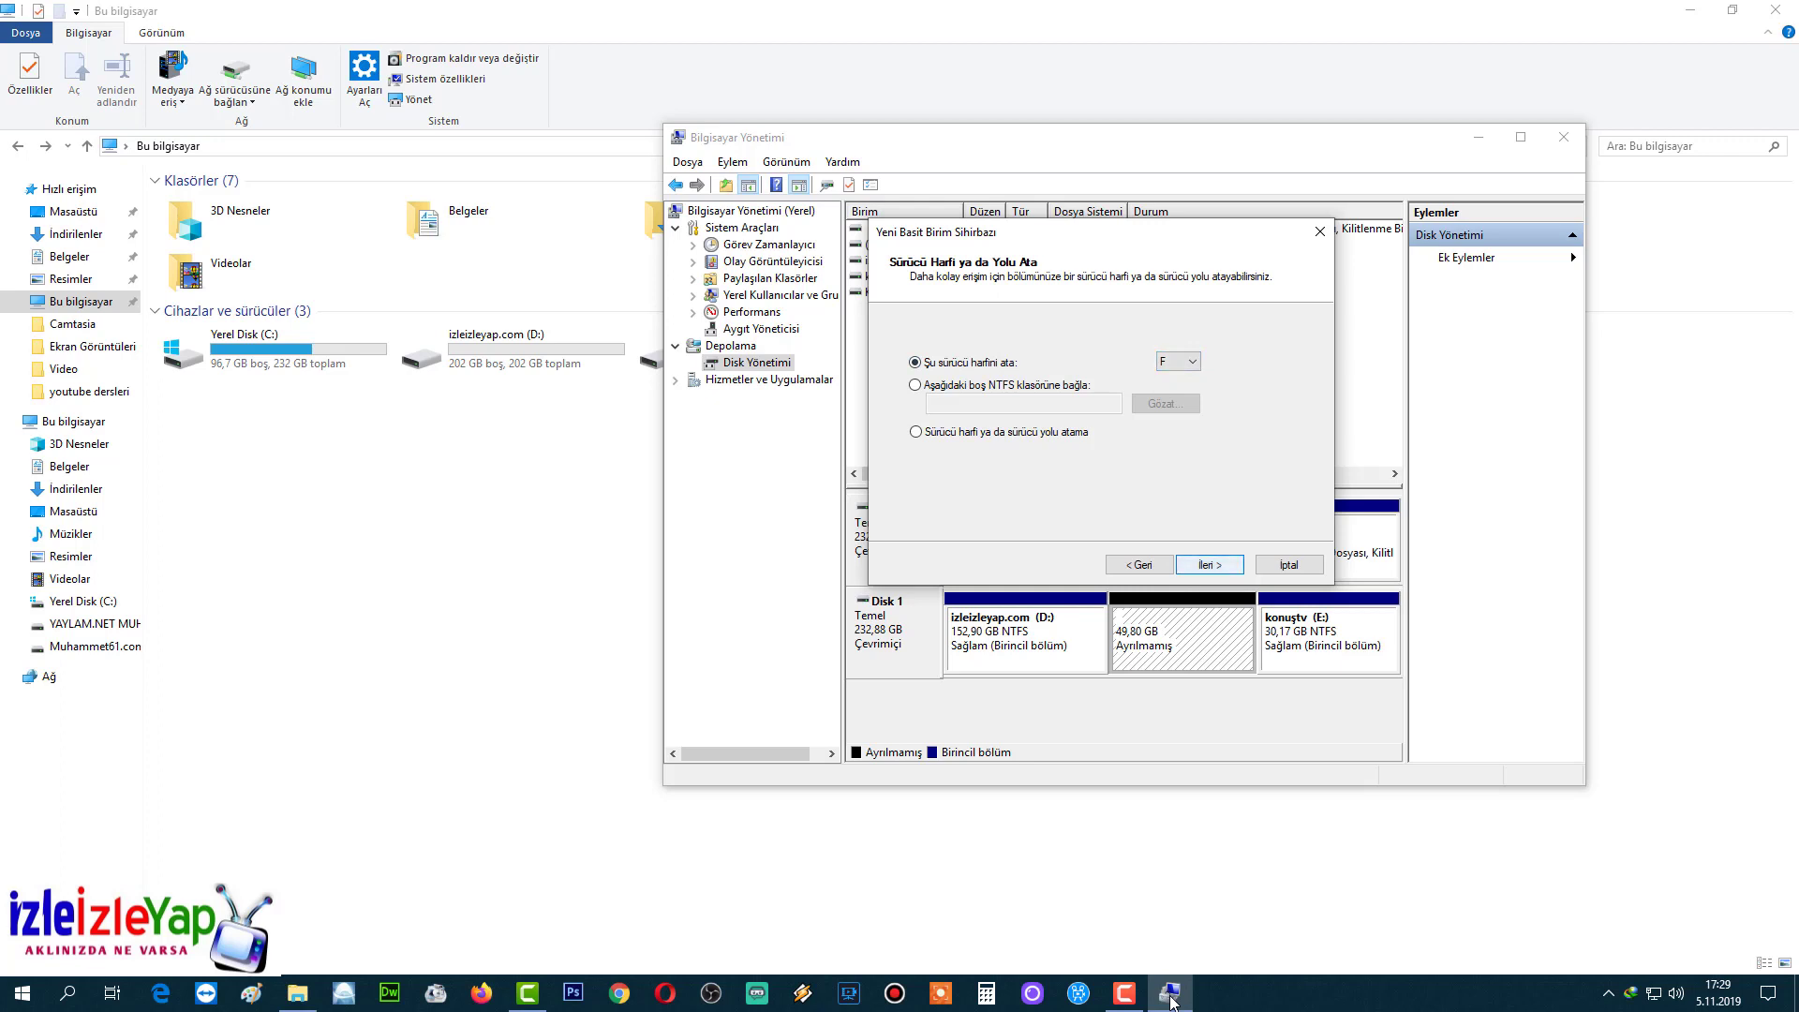
key("Return")
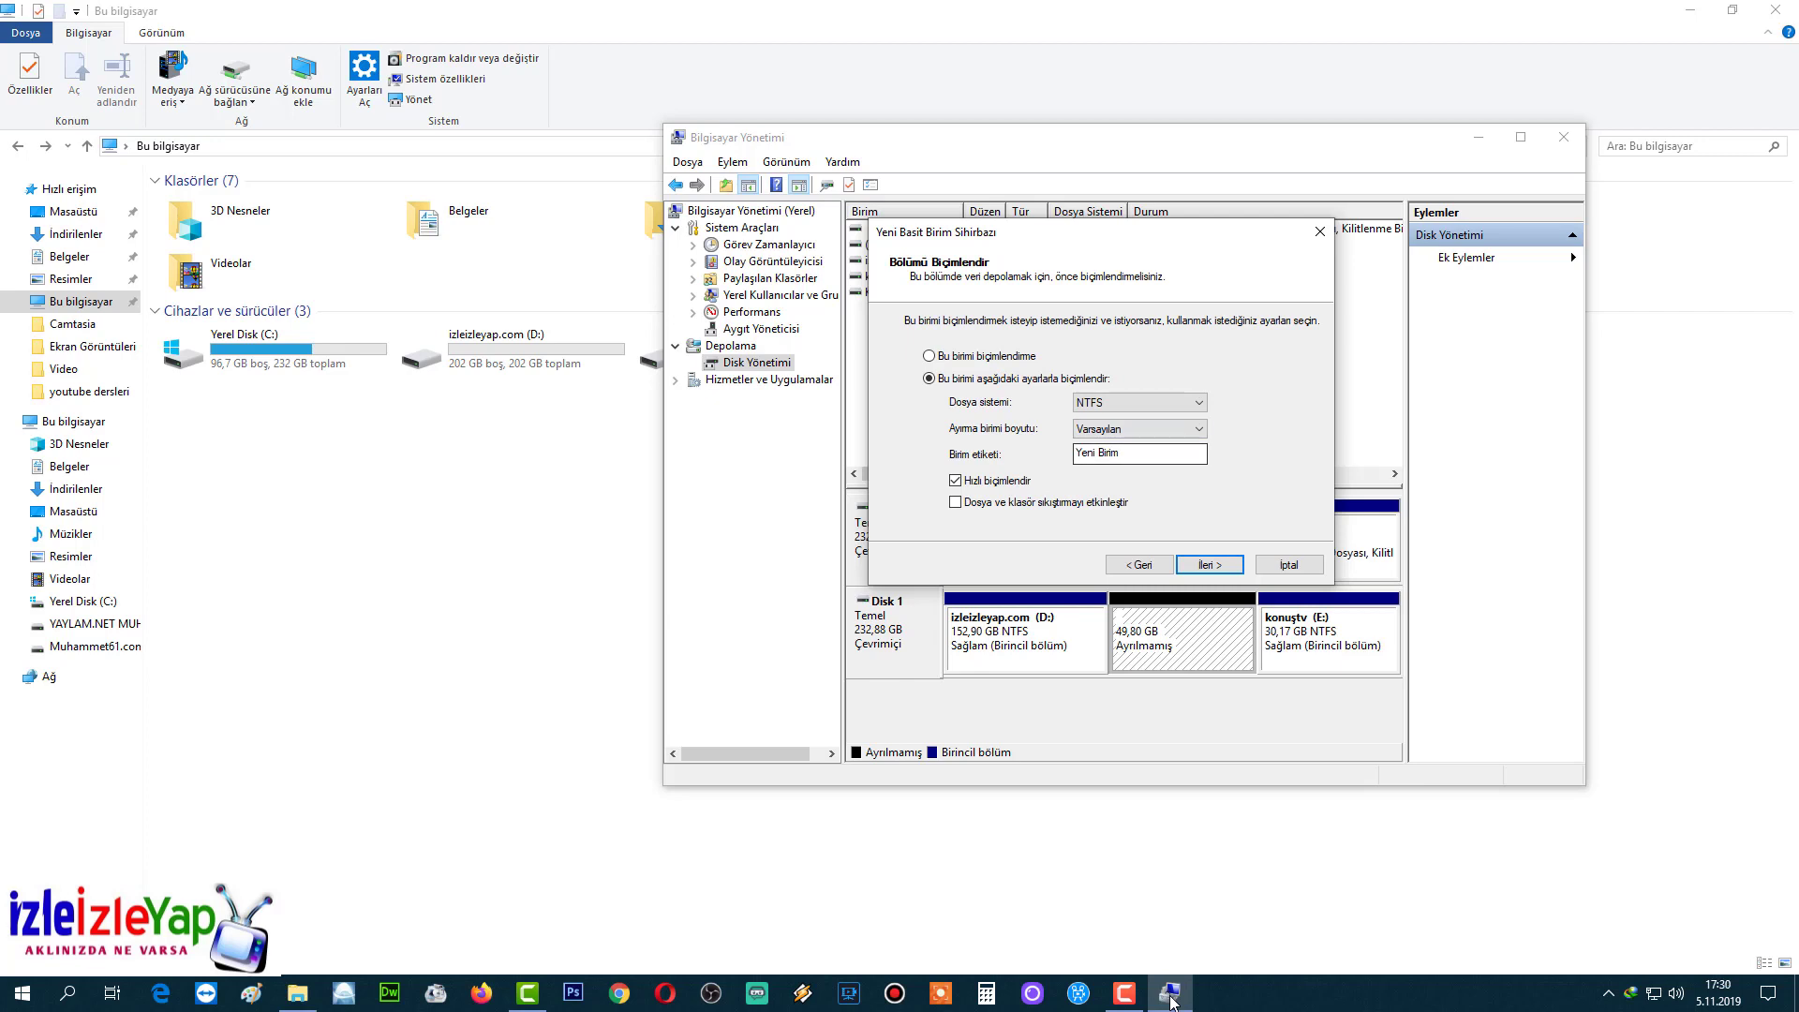
- Accept a quick NTFS format with default allocation size and the label Yeni Birim, and finish creating the volume
left_click(1172, 999)
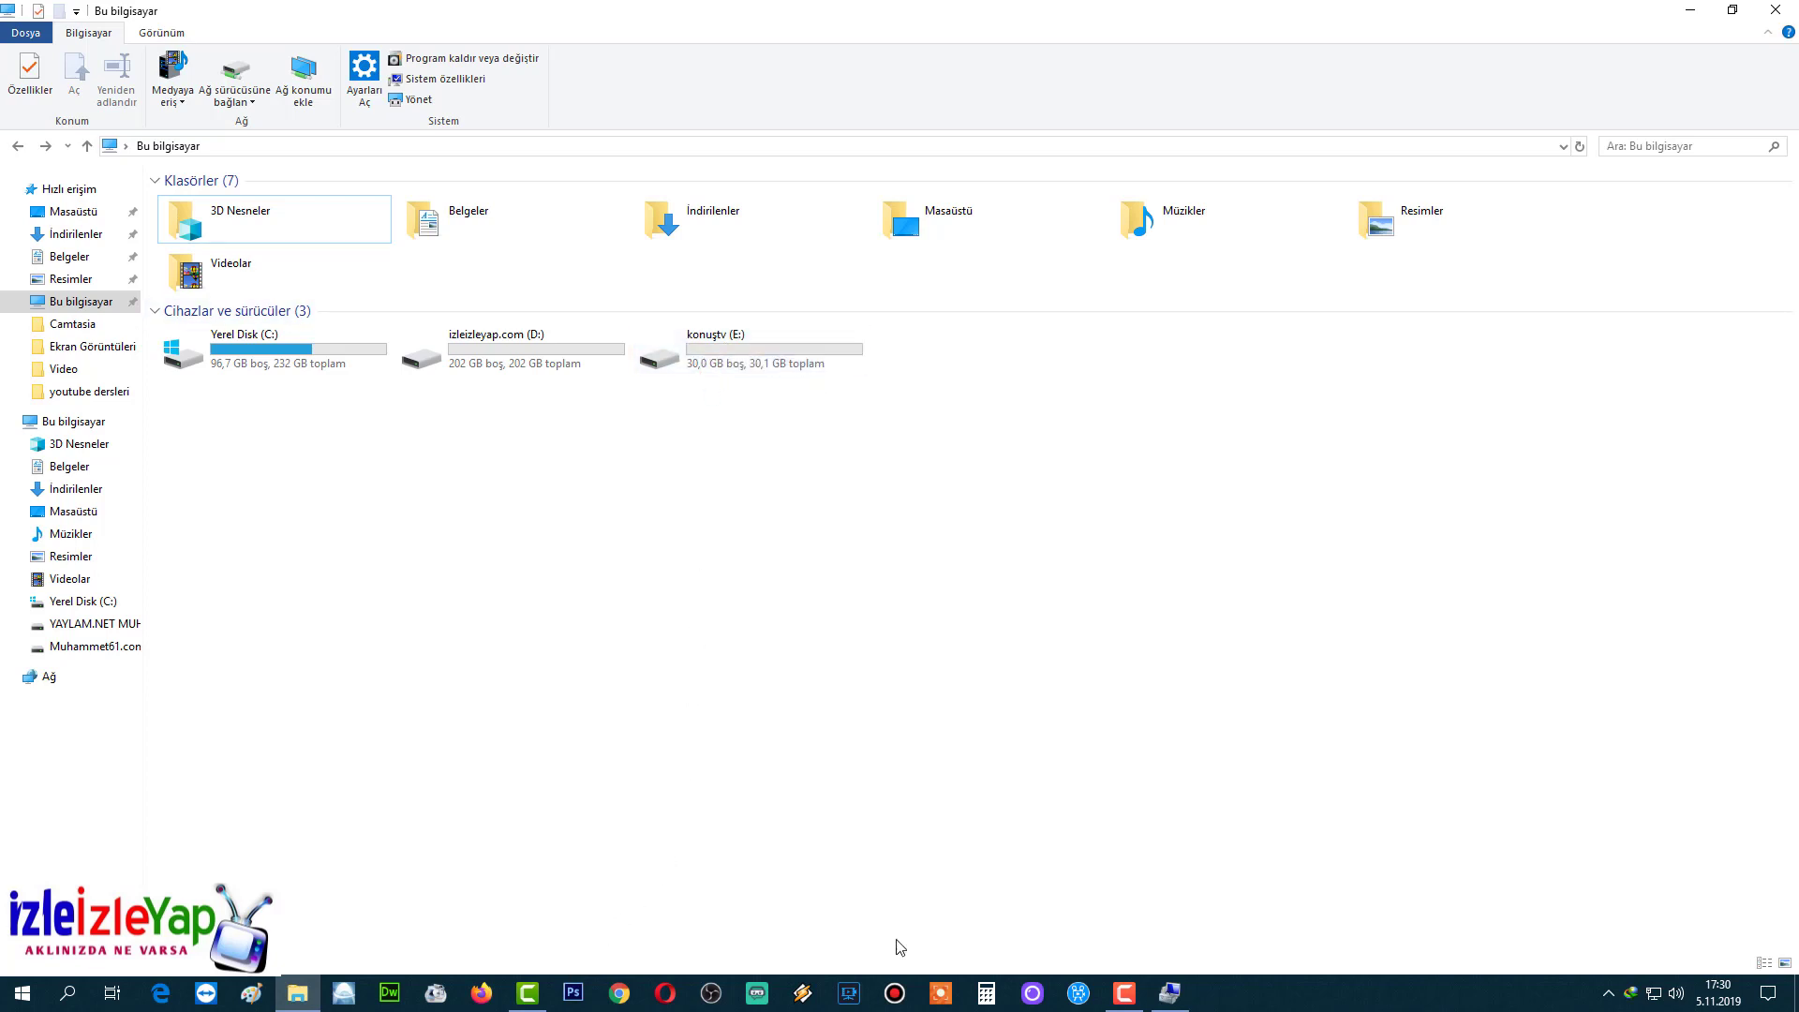
left_click(1186, 995)
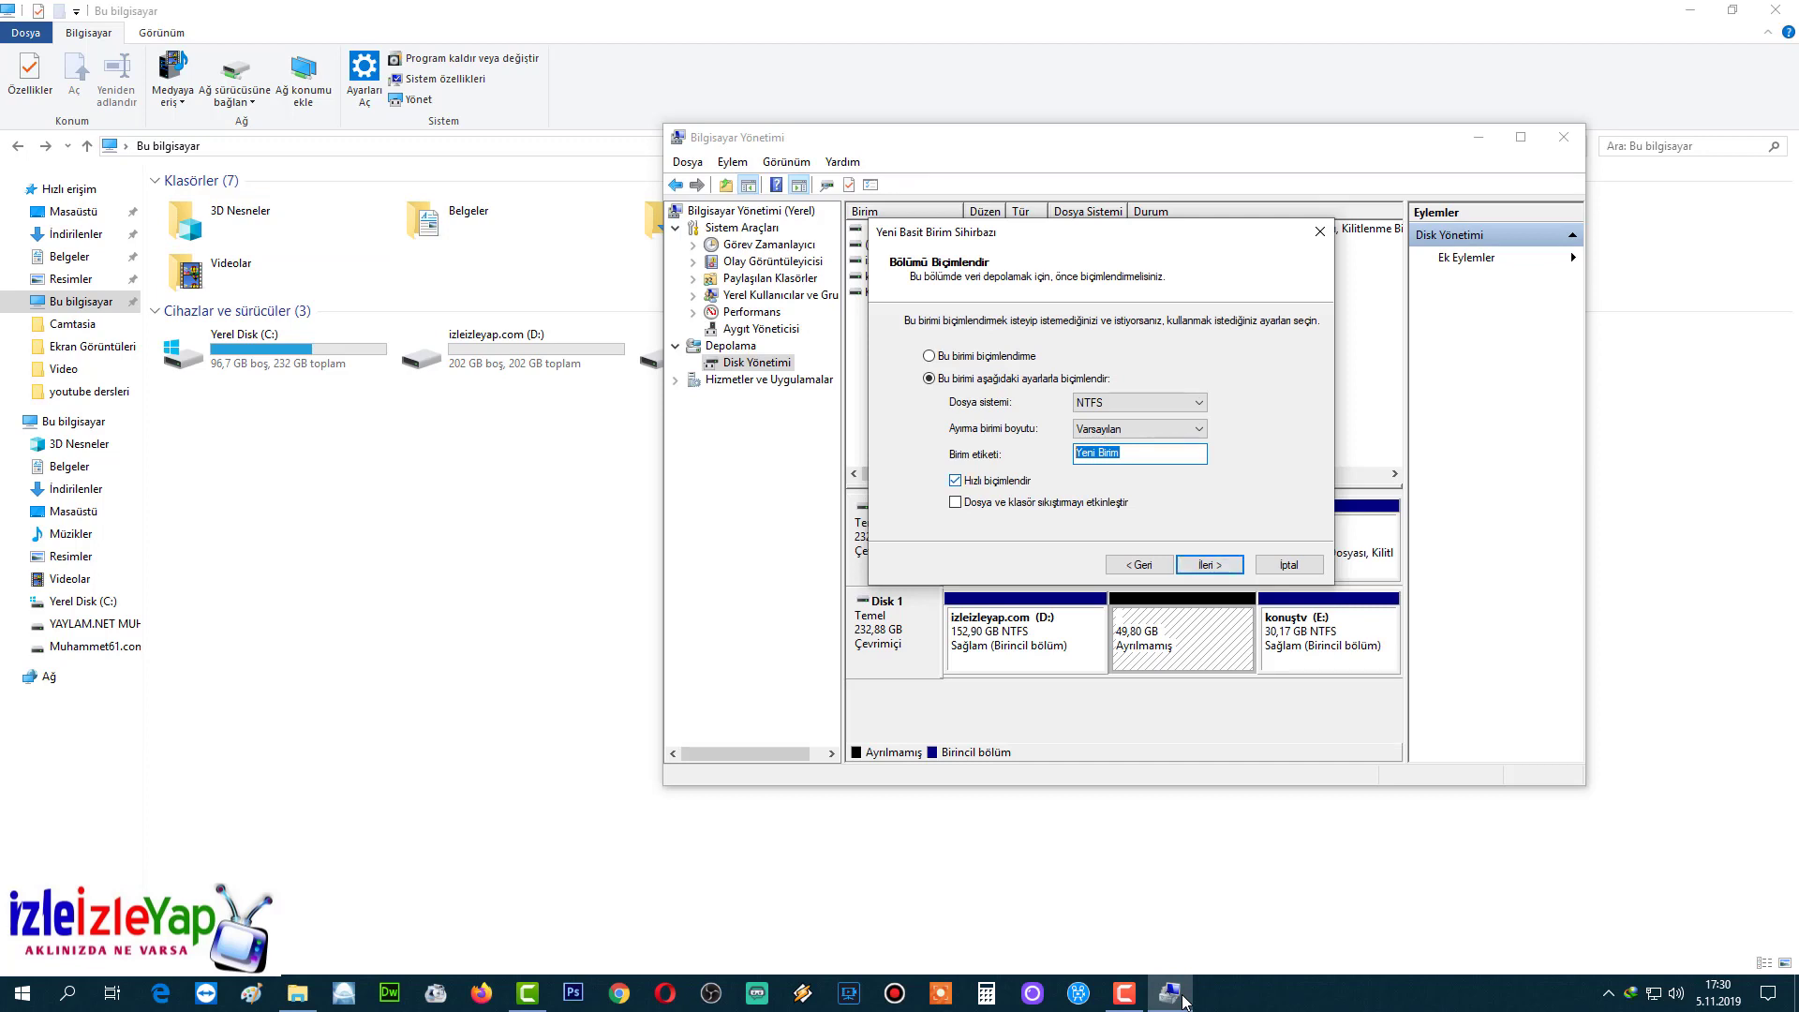
key("Return")
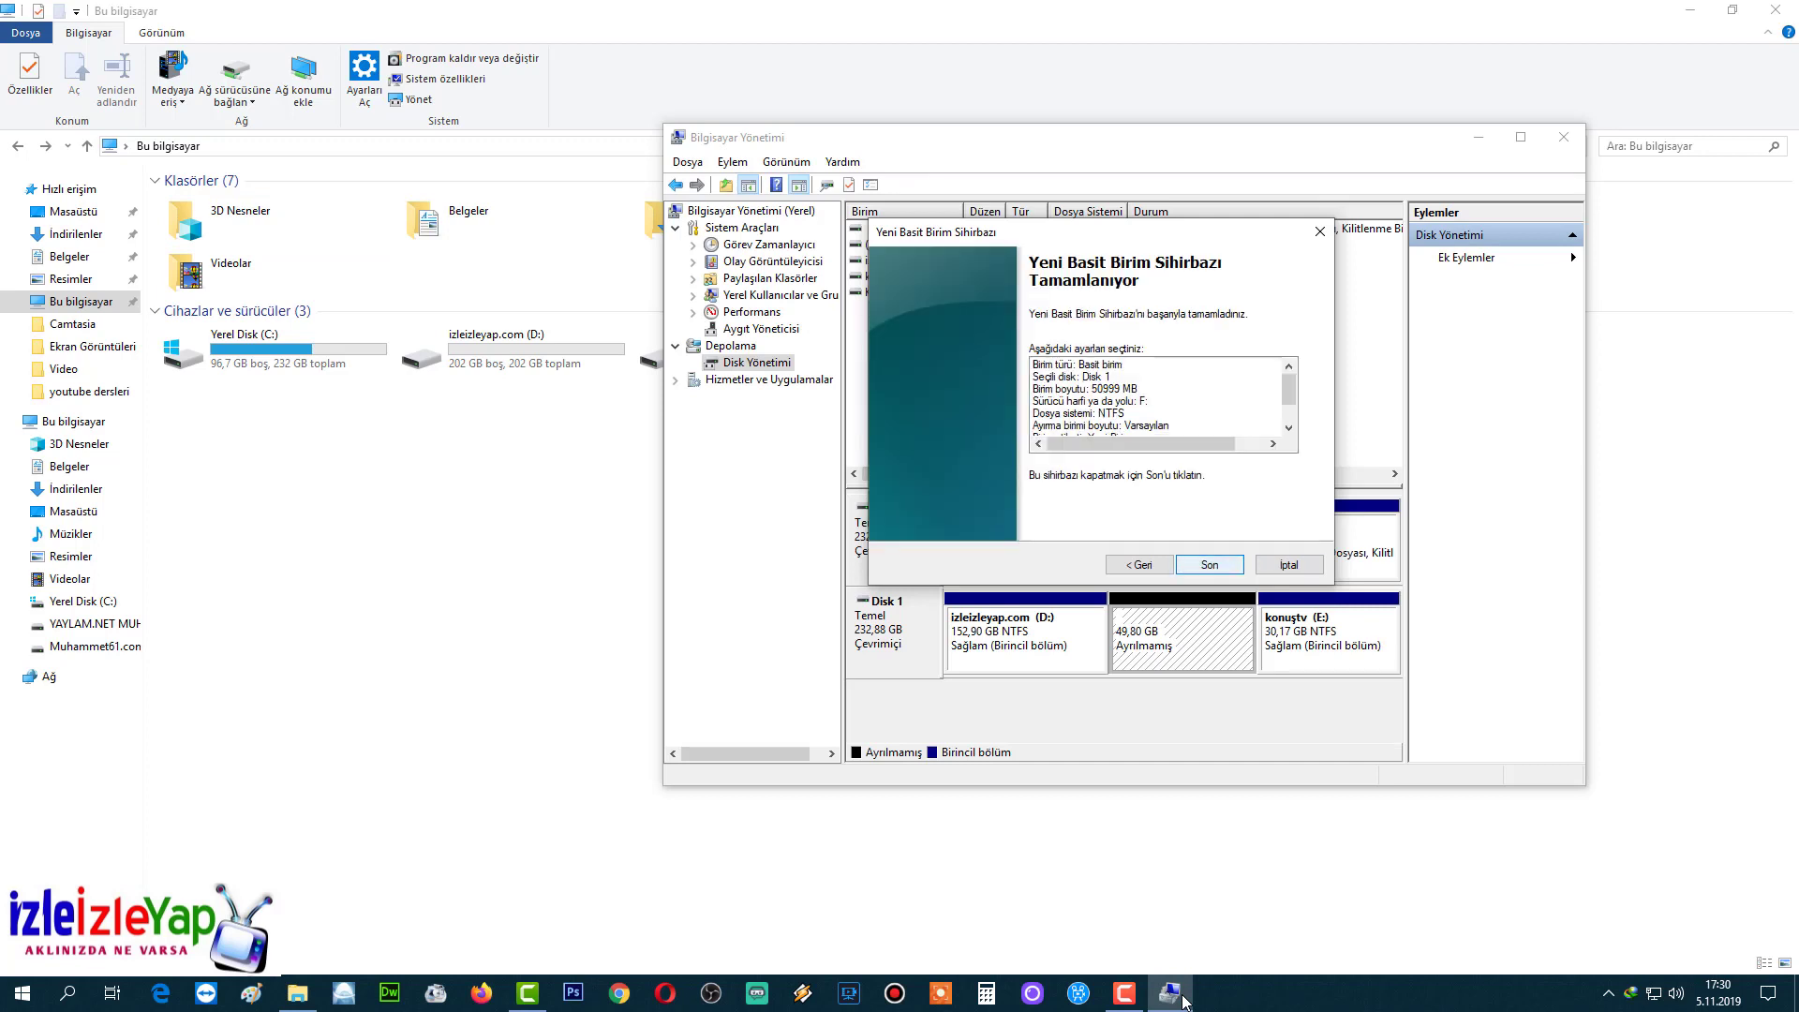
key("Return")
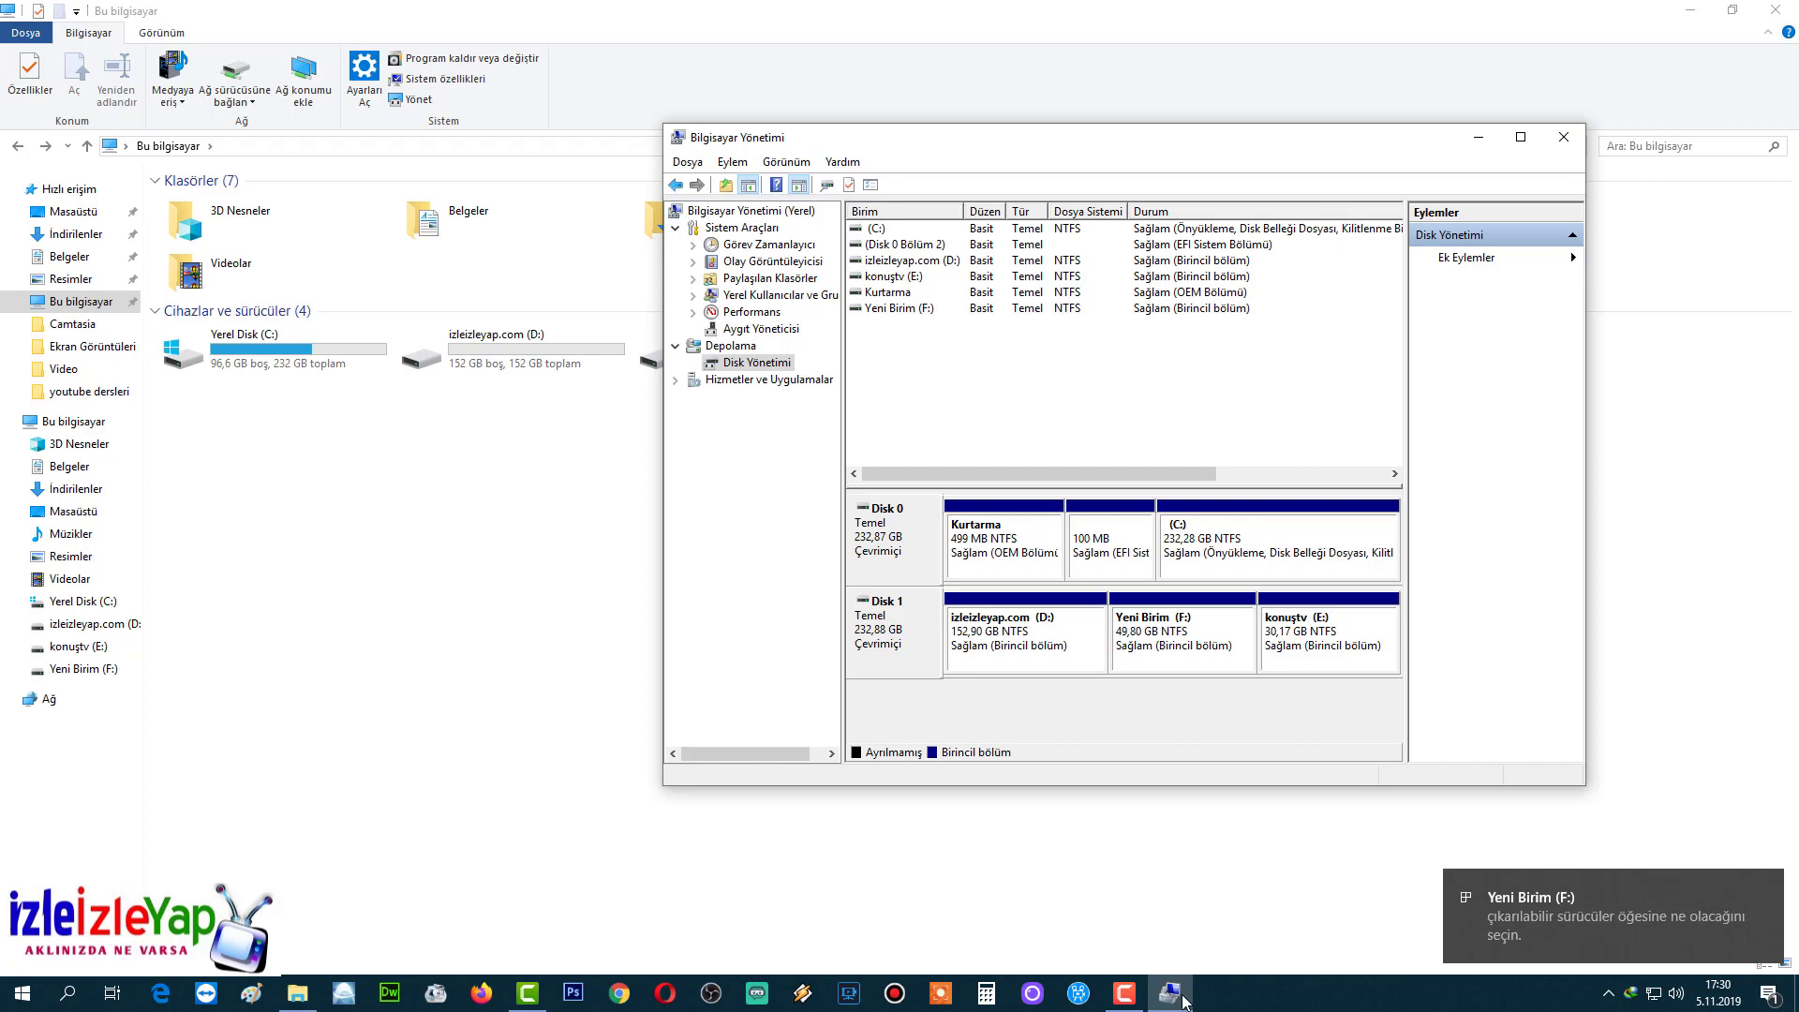
- Open the new Yeni Birim (F:) volume from its notification in File Explorer, and return to the Bu bilgisayar window
left_click(1612, 916)
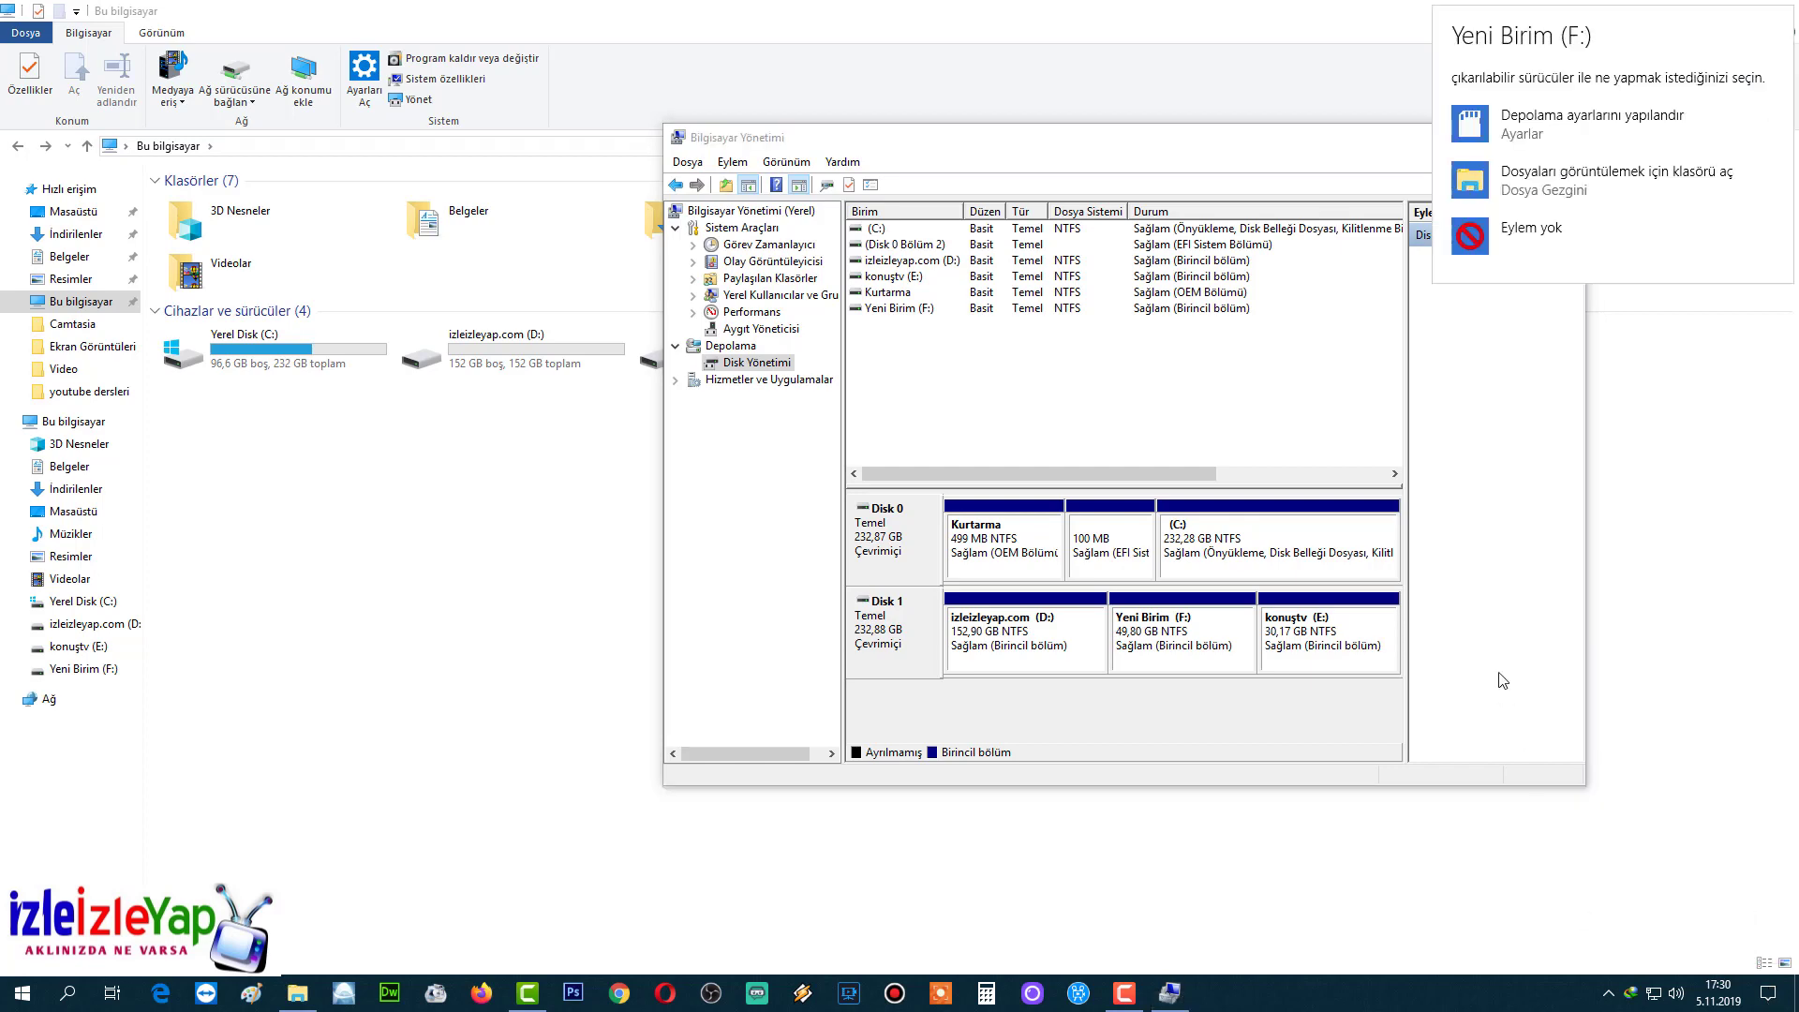
left_click(1518, 188)
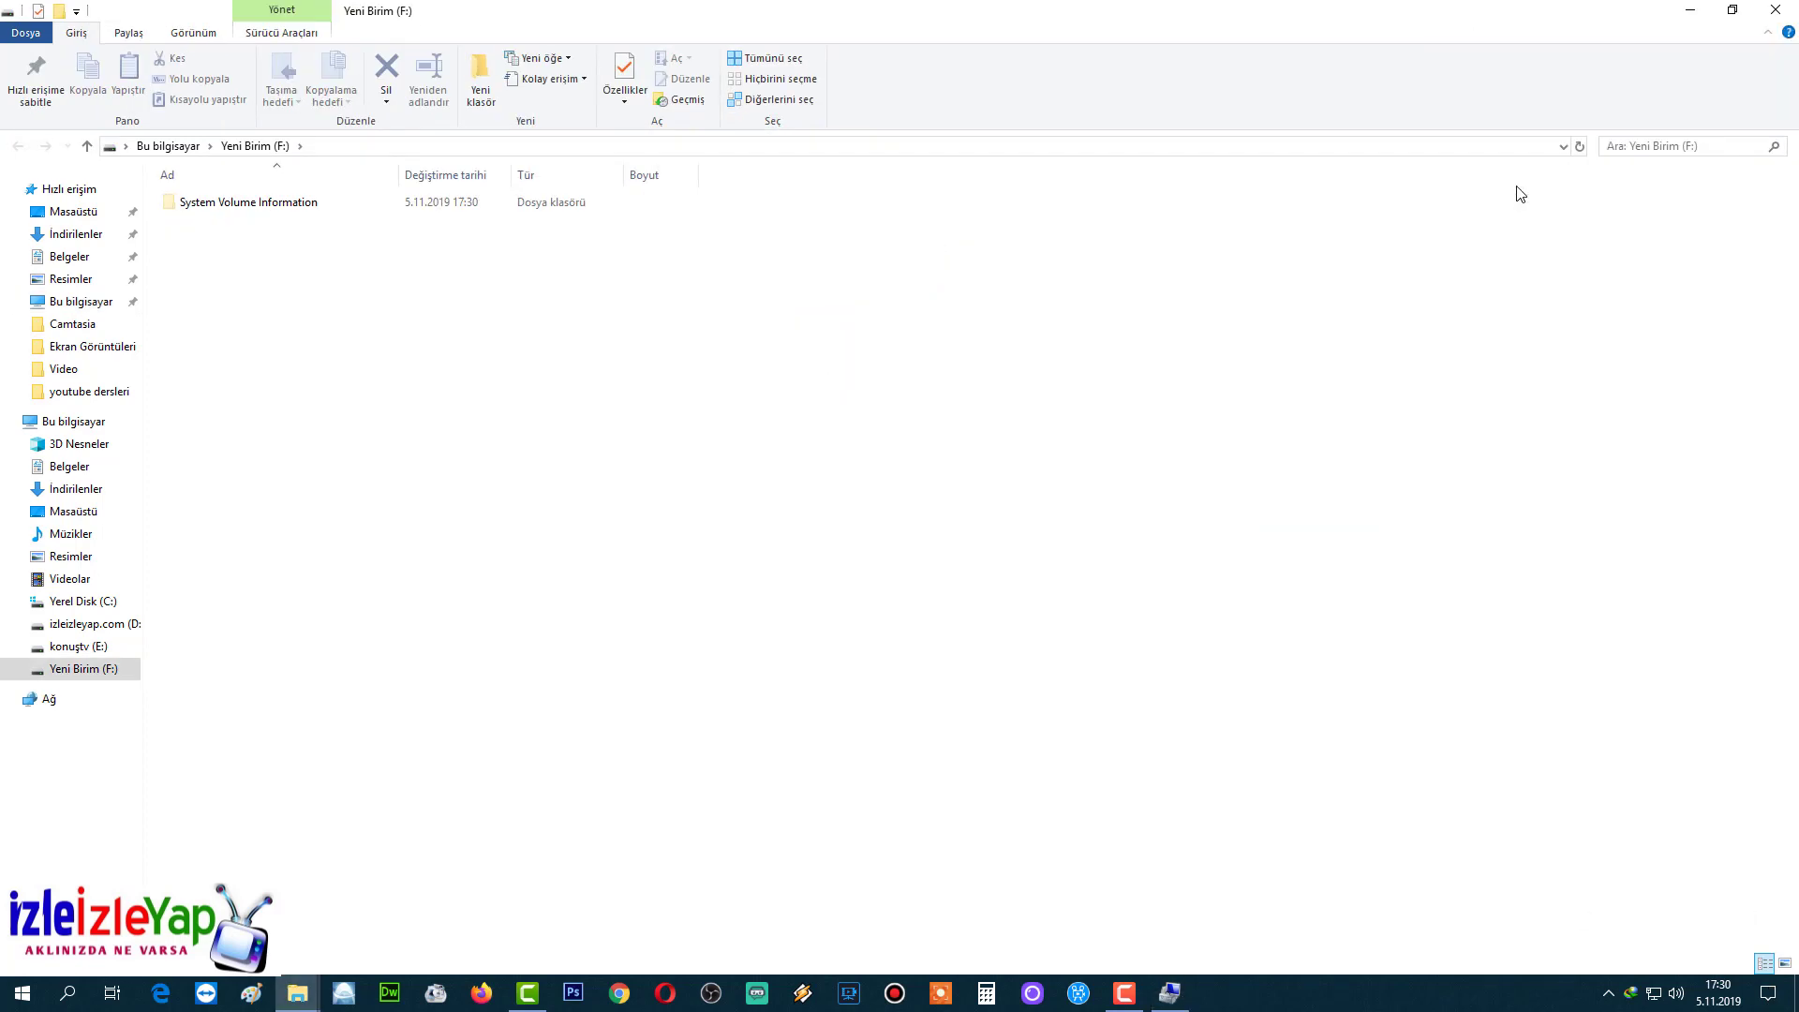
left_click(1776, 11)
left_click(1564, 137)
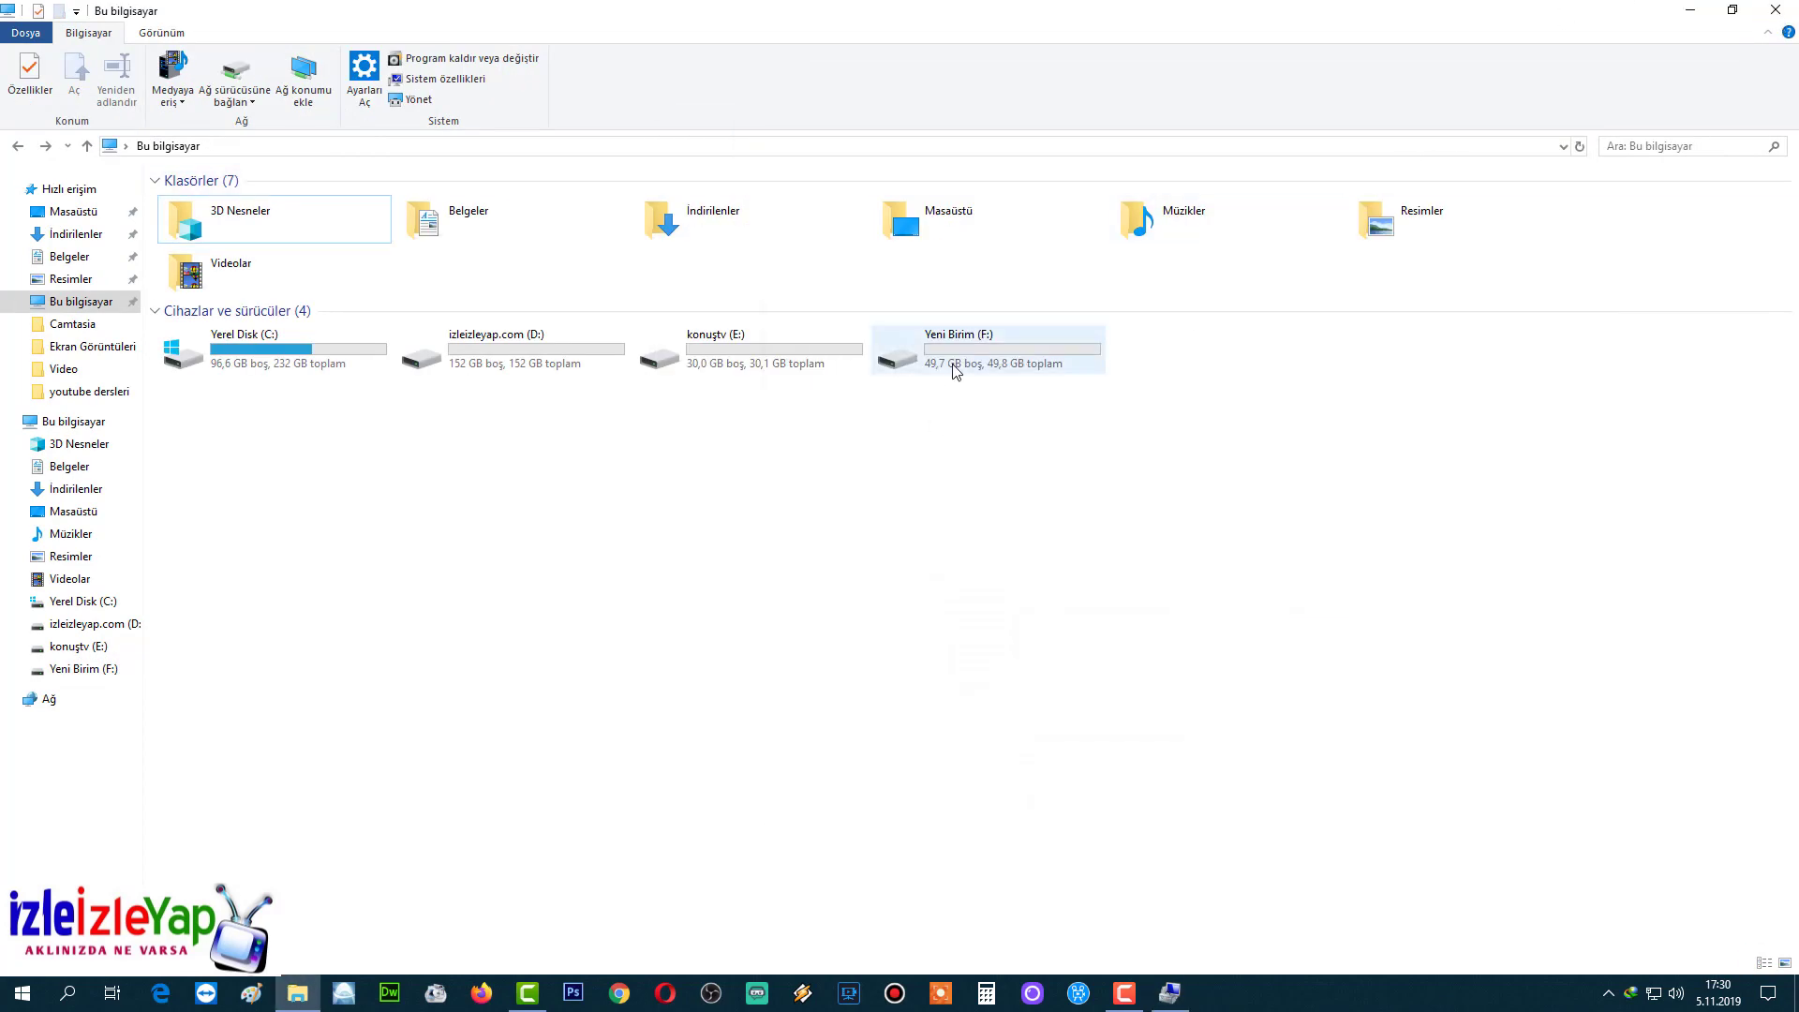
- Inspect the Yeni Birim (F:) drive from Bu bilgisayar, trying to open its System Volume Information folder, and reopen the drive
double_click(1001, 370)
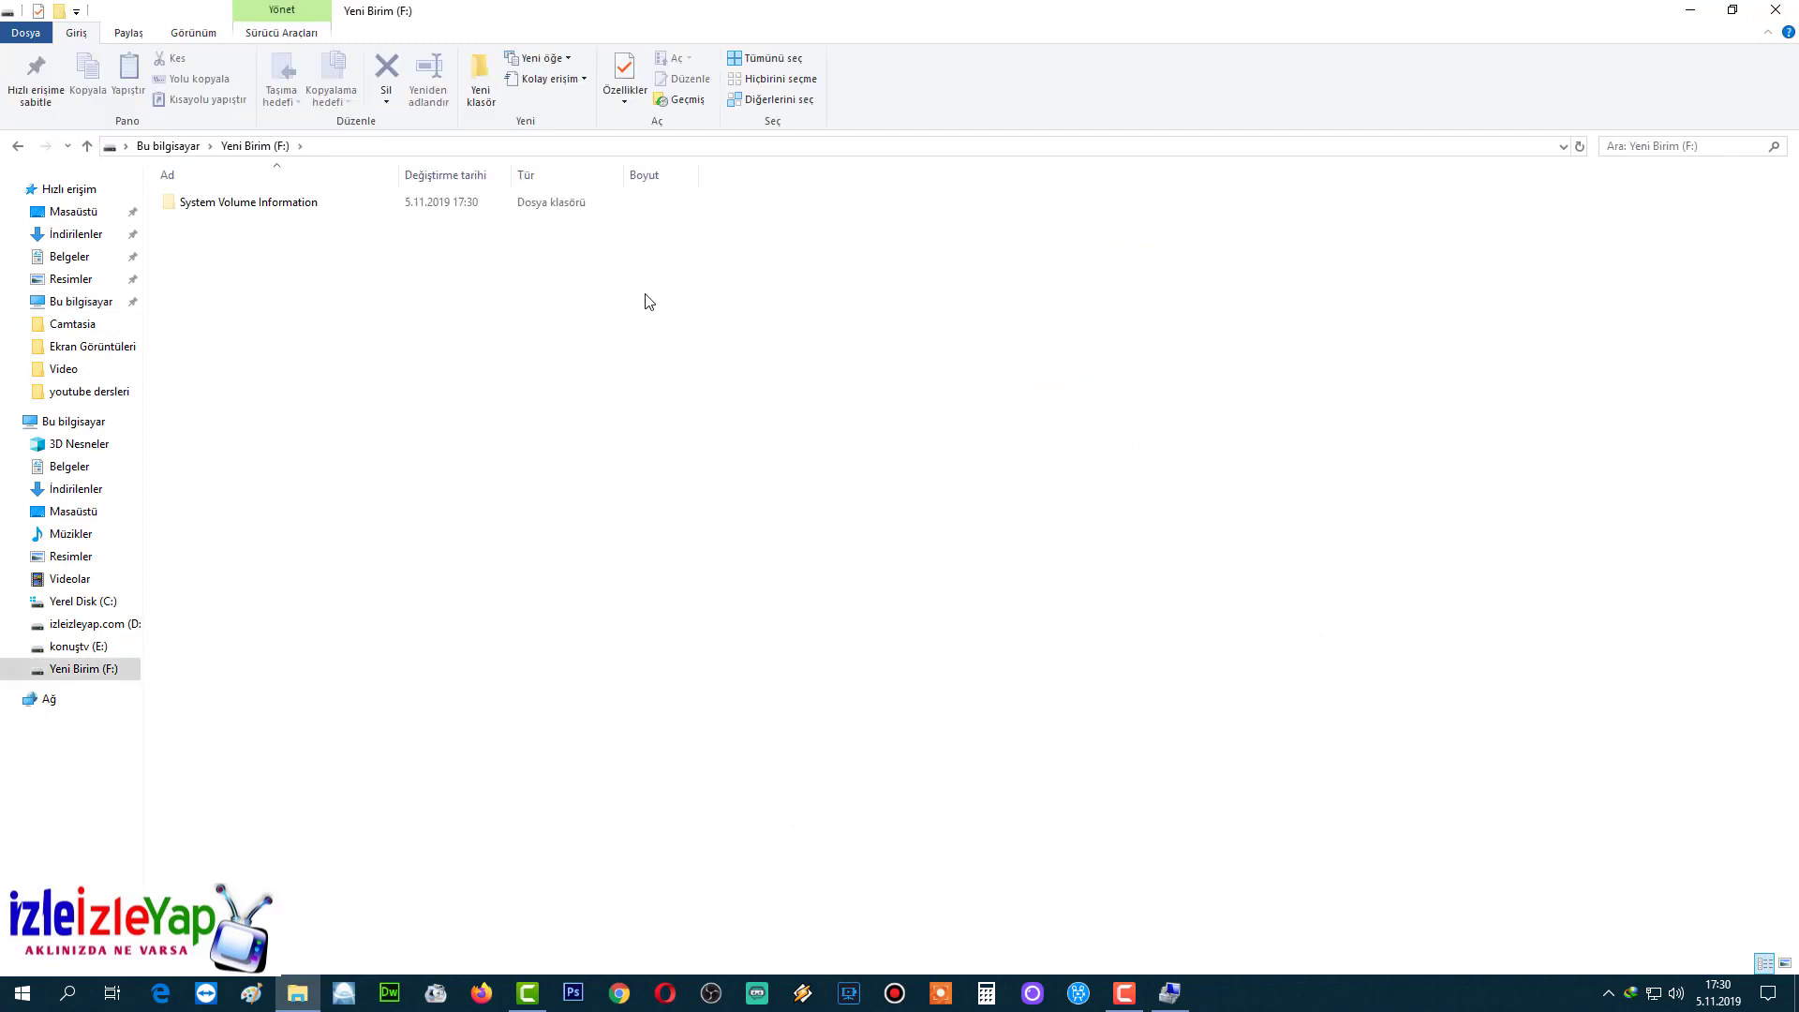
double_click(288, 206)
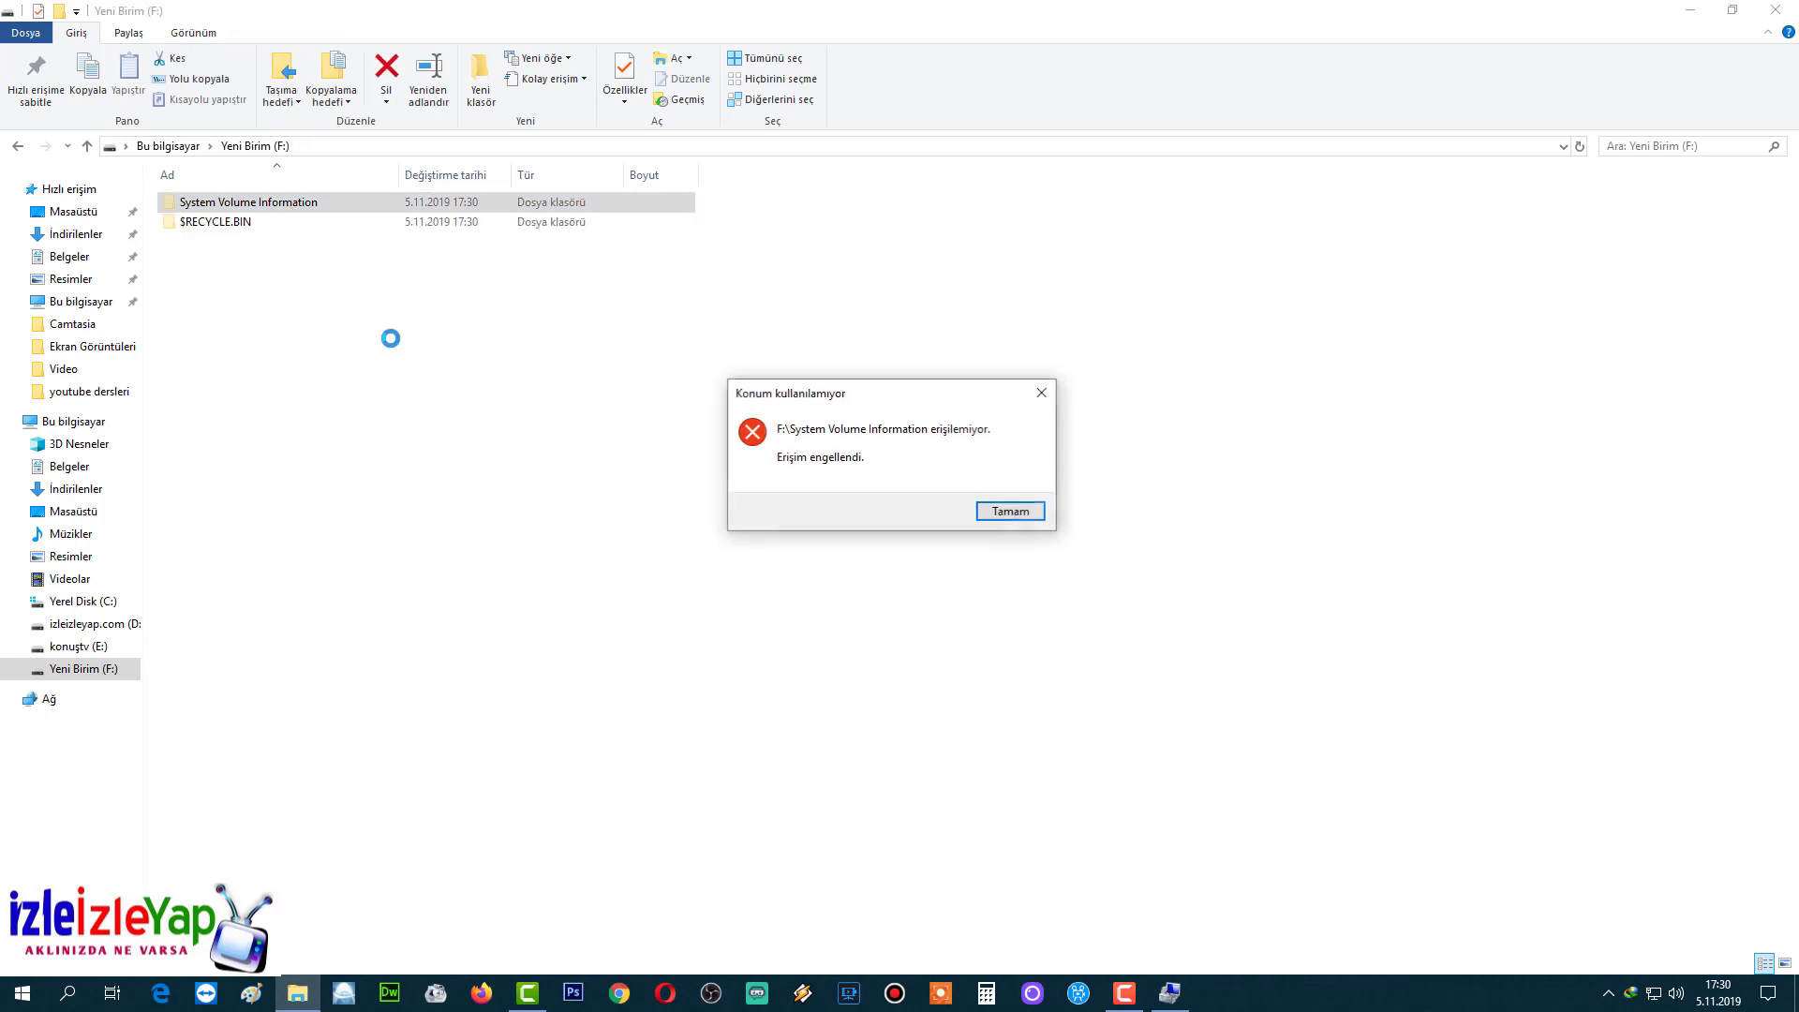
left_click(992, 511)
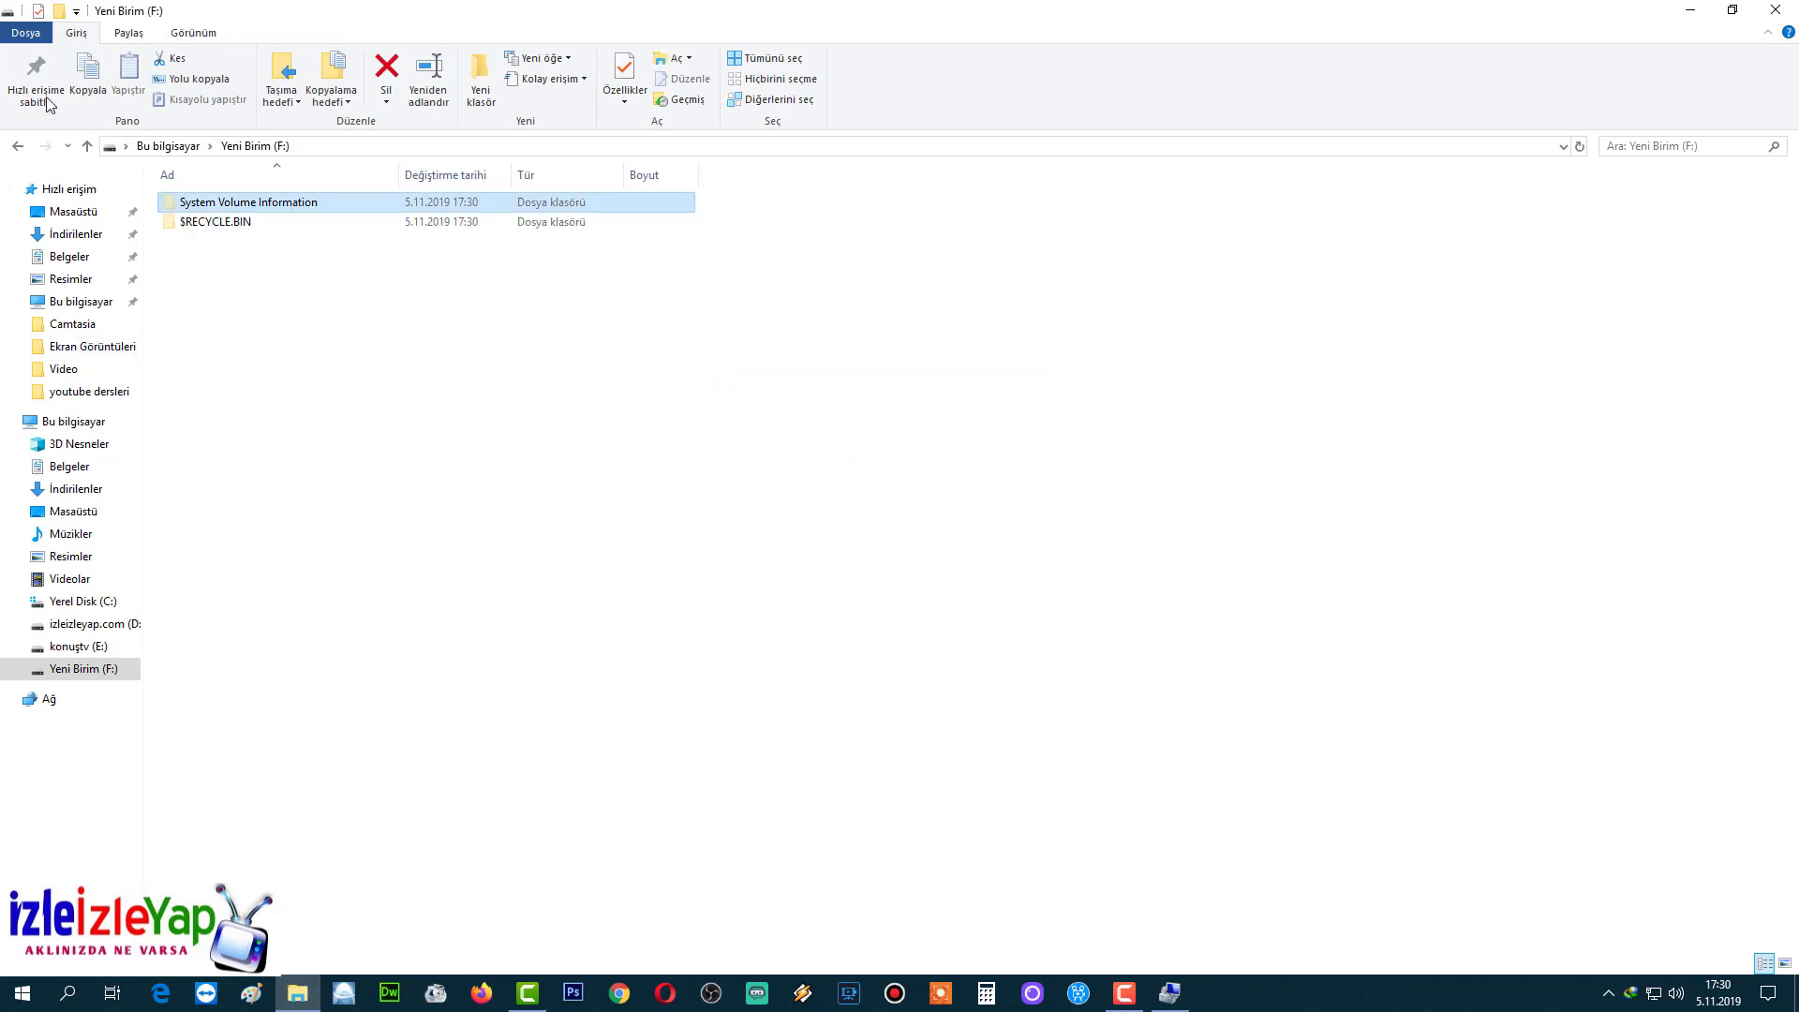
left_click(18, 147)
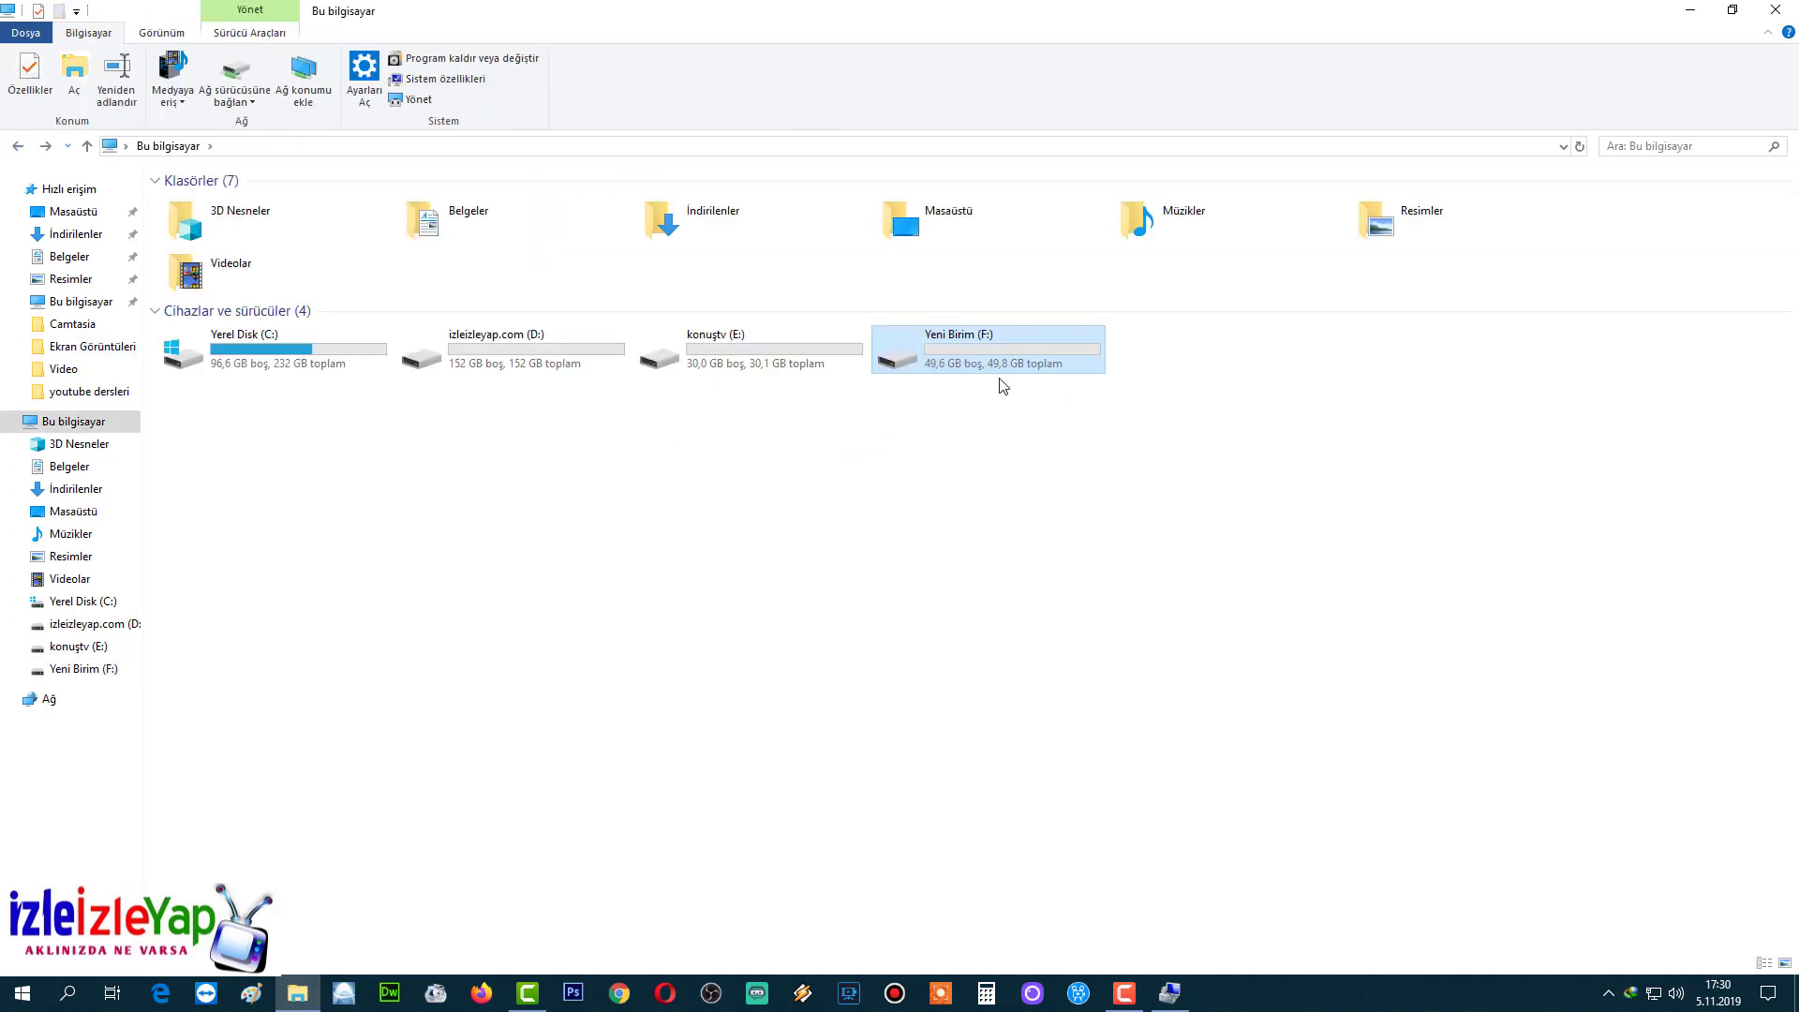
double_click(993, 347)
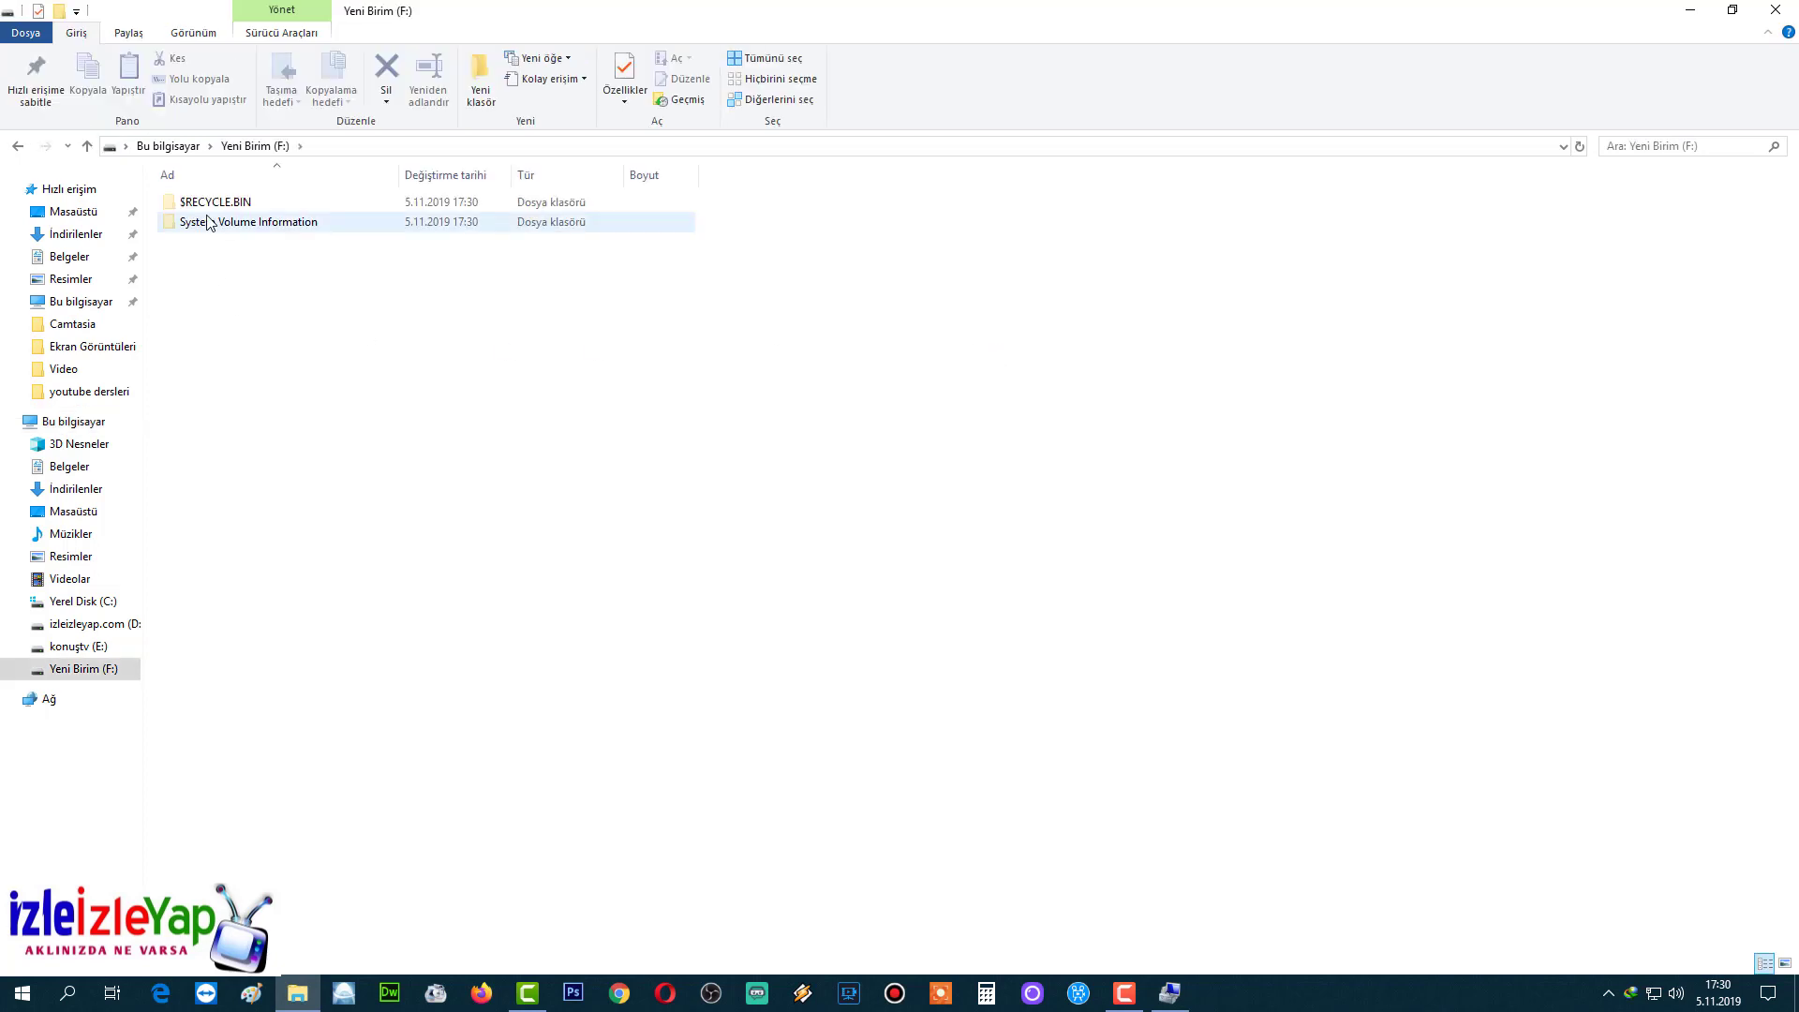
- Check the shrink options for the C: volume in Disk Management, and cancel without shrinking it
left_click(18, 146)
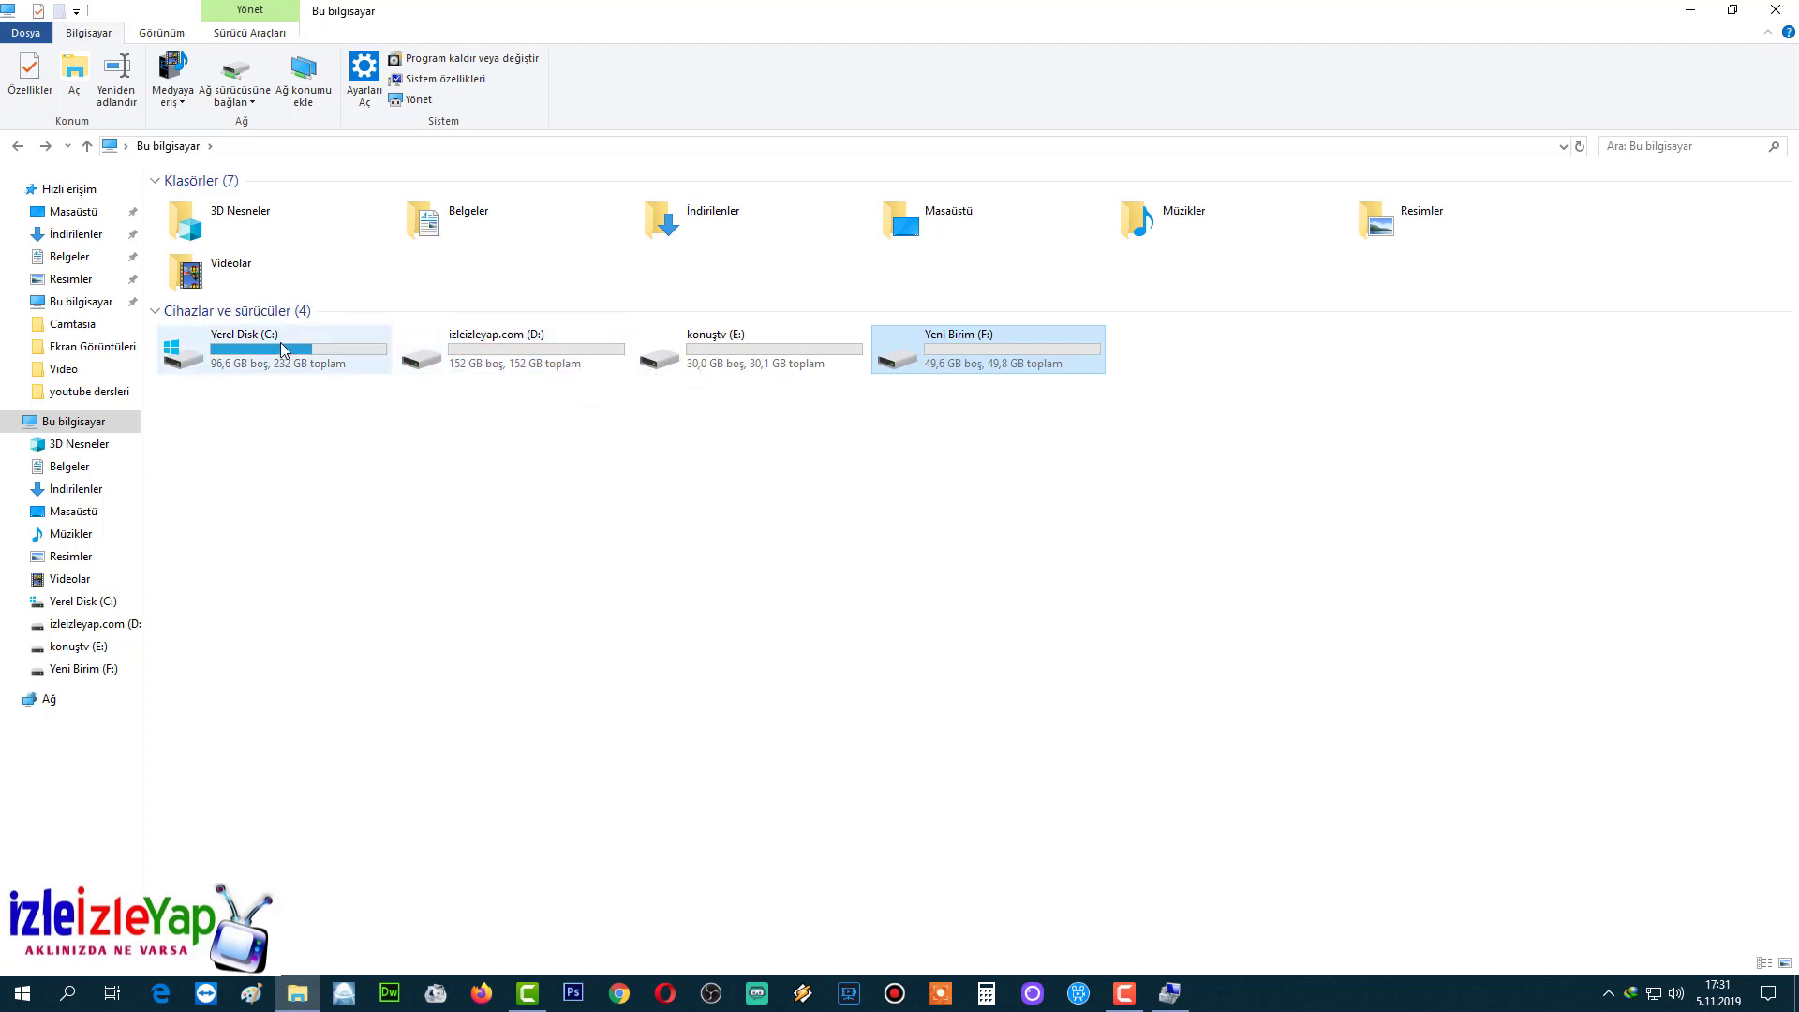
left_click(1170, 996)
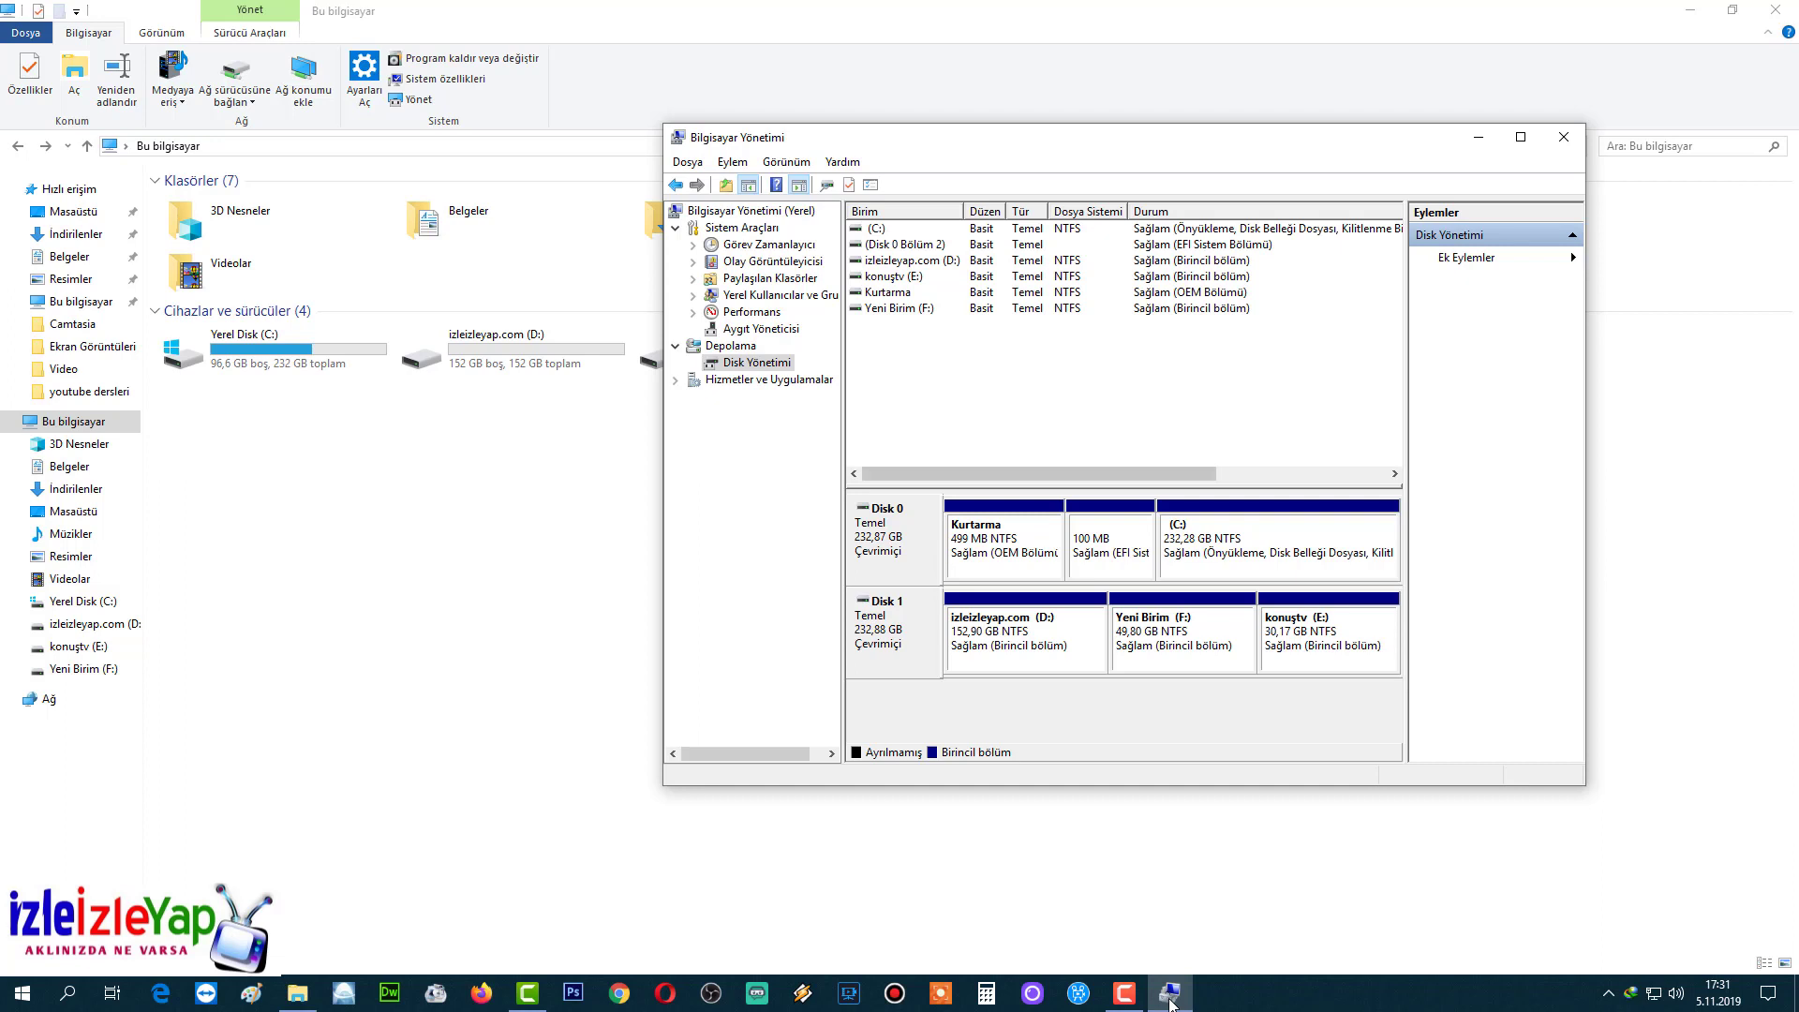
right_click(1211, 526)
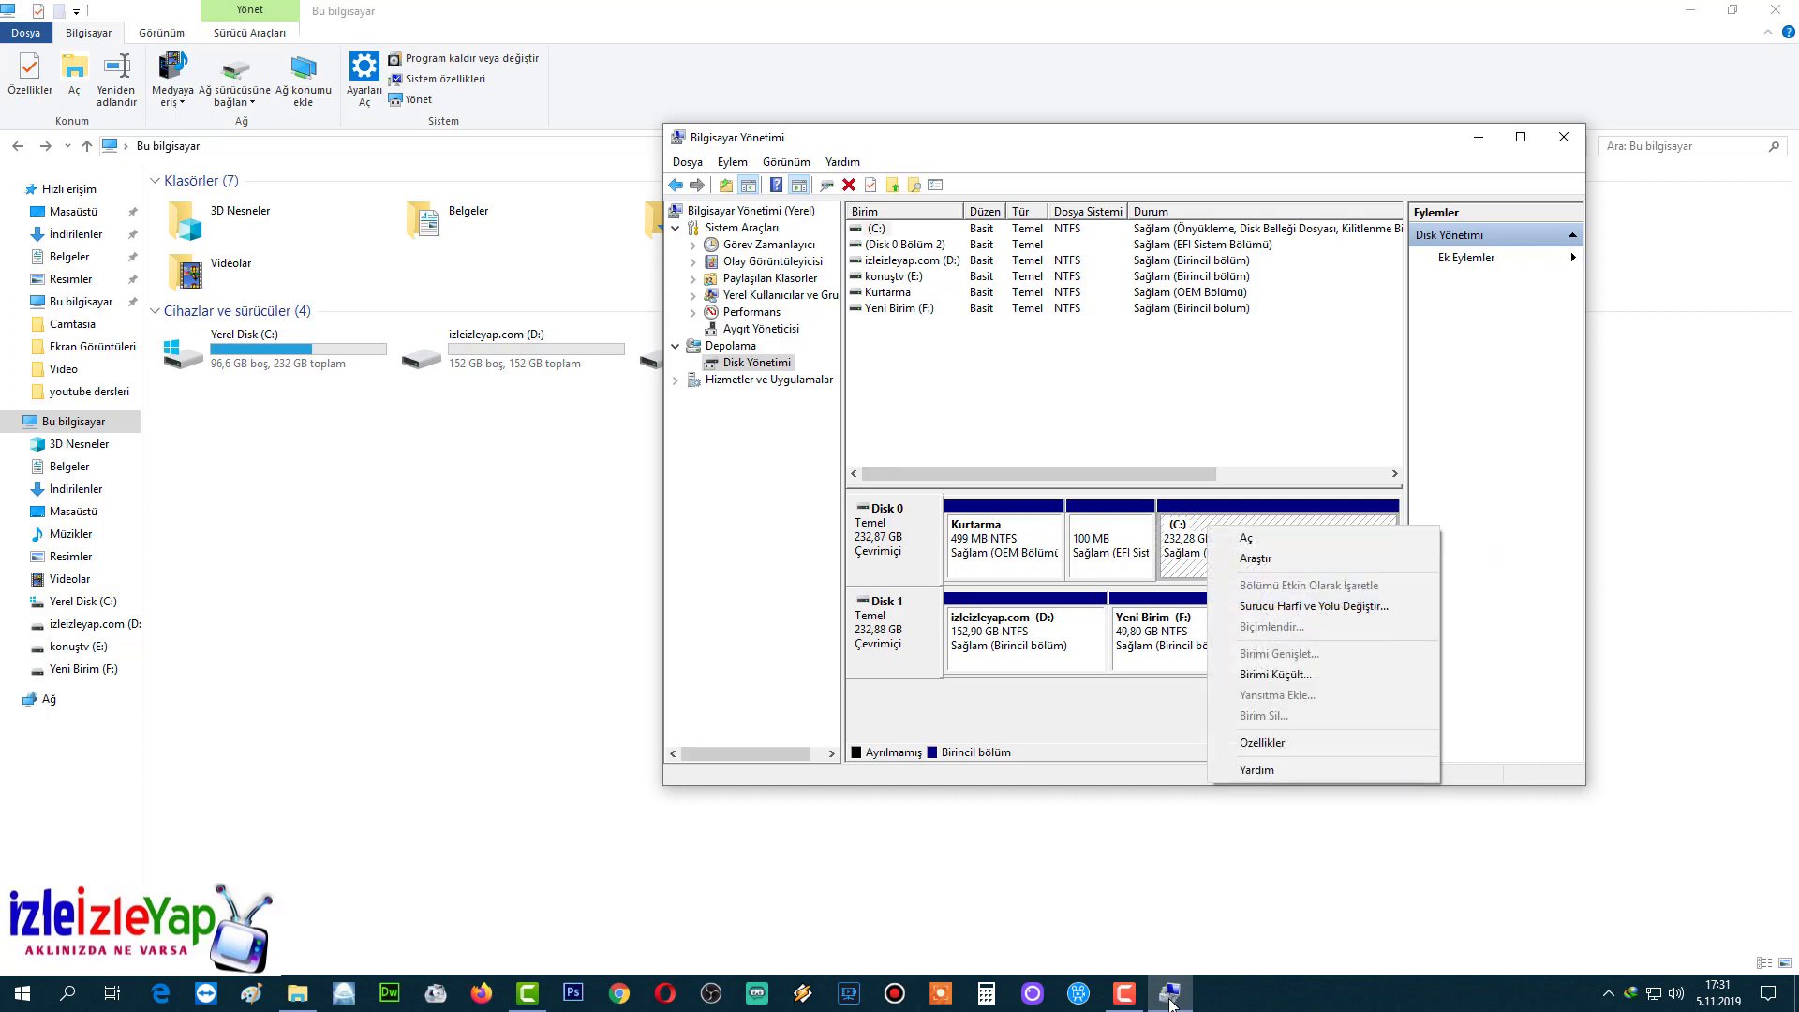
left_click(1256, 675)
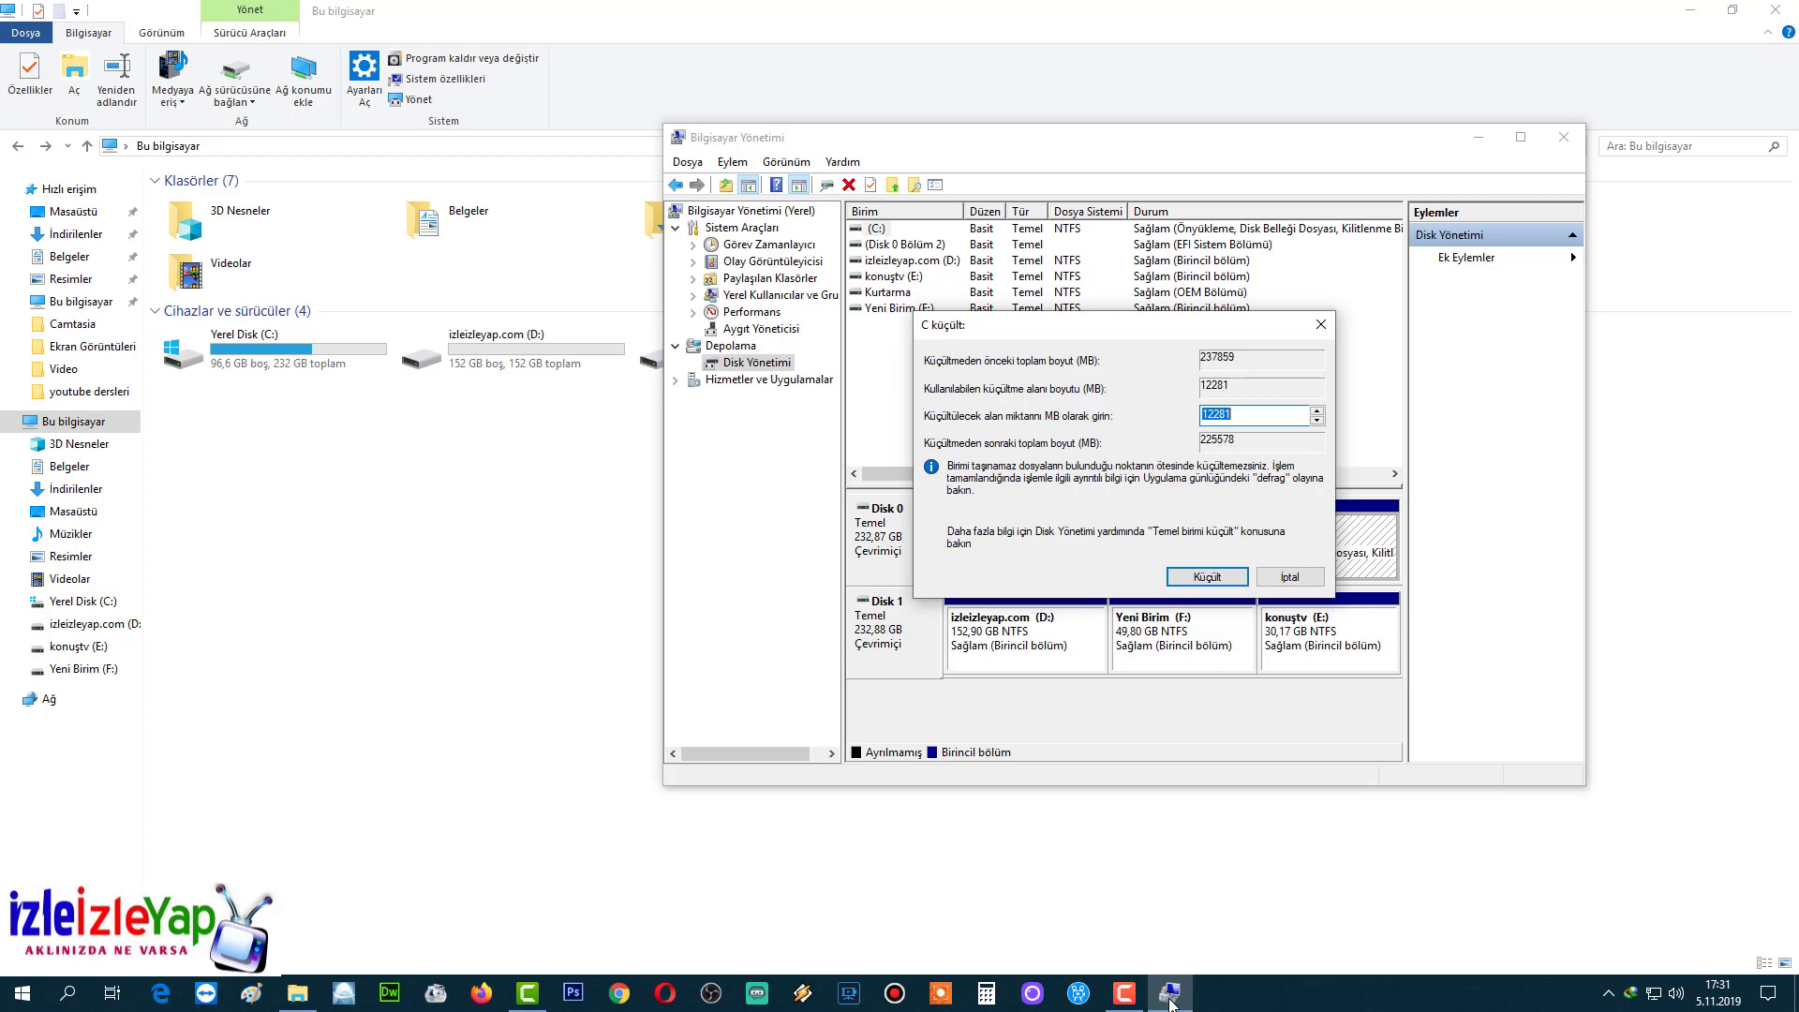
key("Escape")
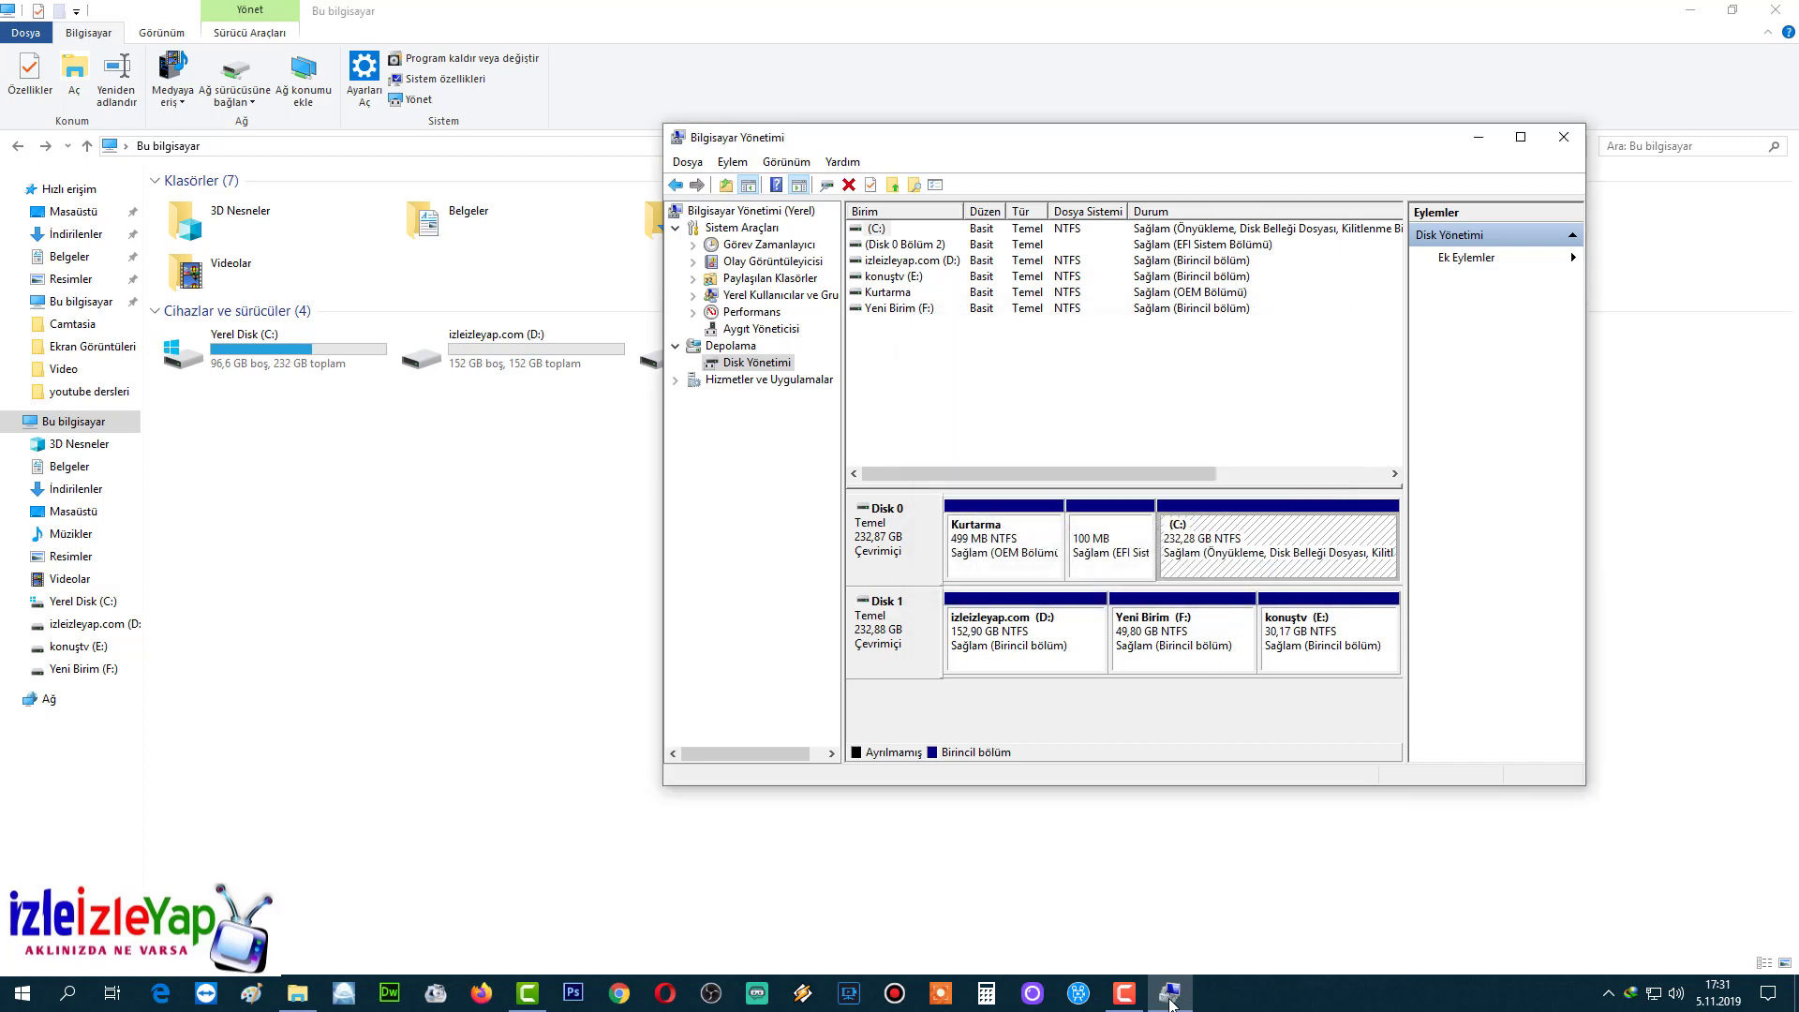
- Close the Bilgisayar Yönetimi window and minimize the Bu bilgisayar window to show the desktop
key("alt+F4")
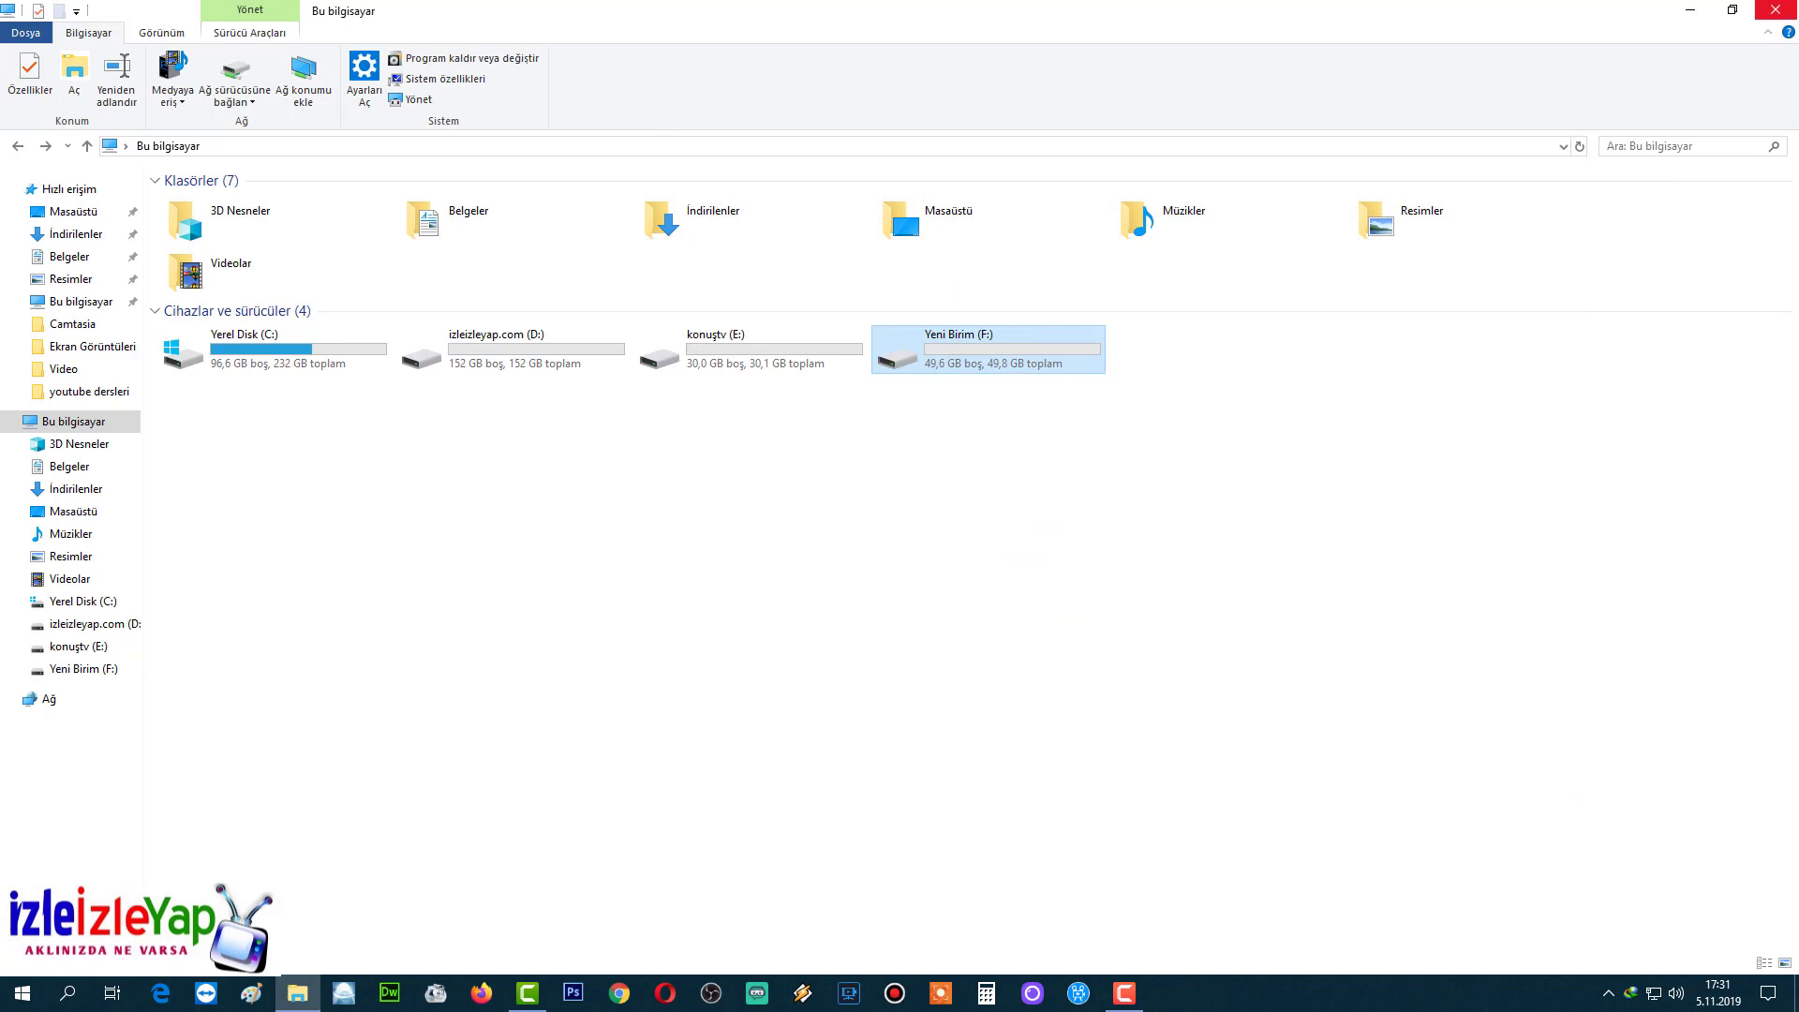
left_click(1695, 14)
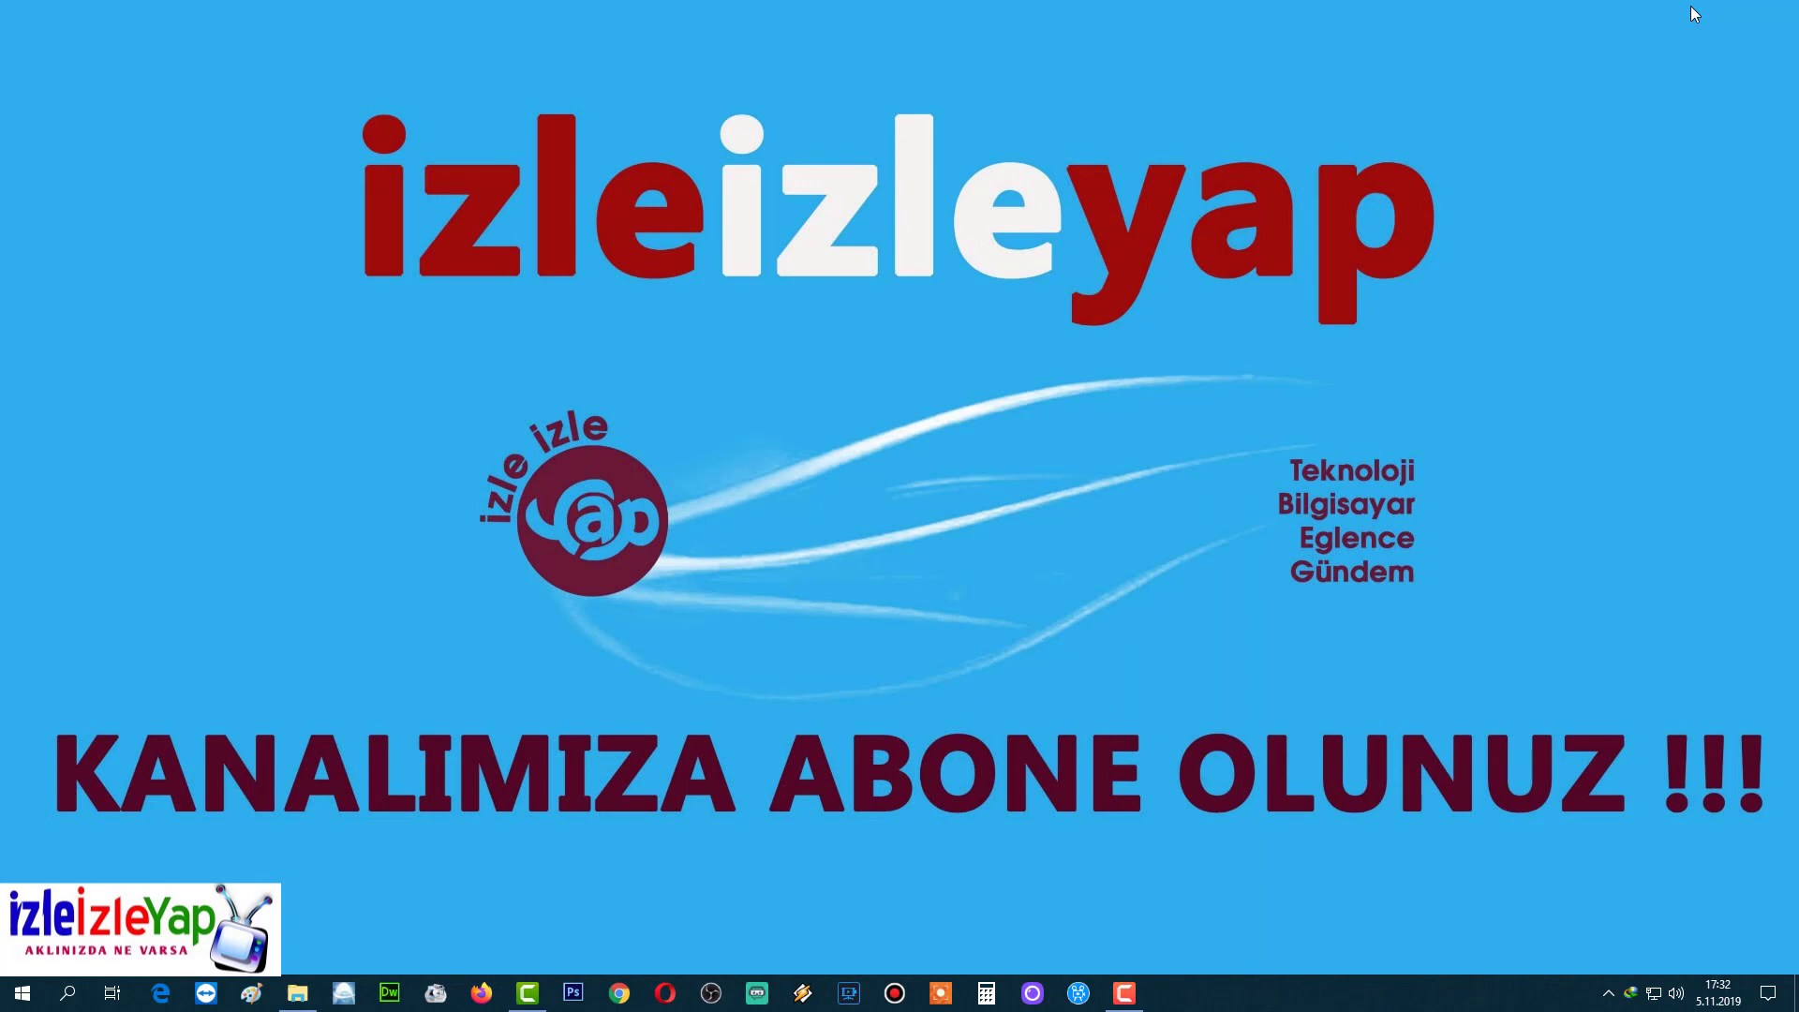